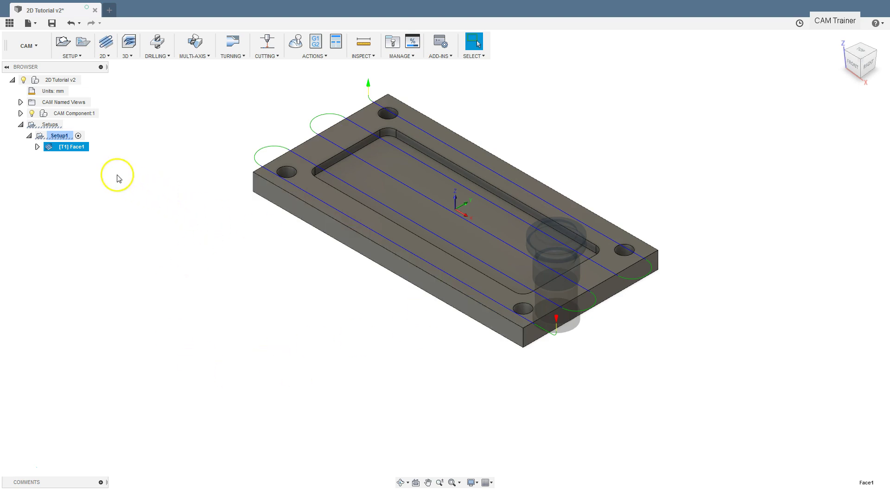
Simulate the Face1 facing toolpath, play and scrub through it, then close the simulation.
{"action": "right_click", "coordinate": [75, 152]}
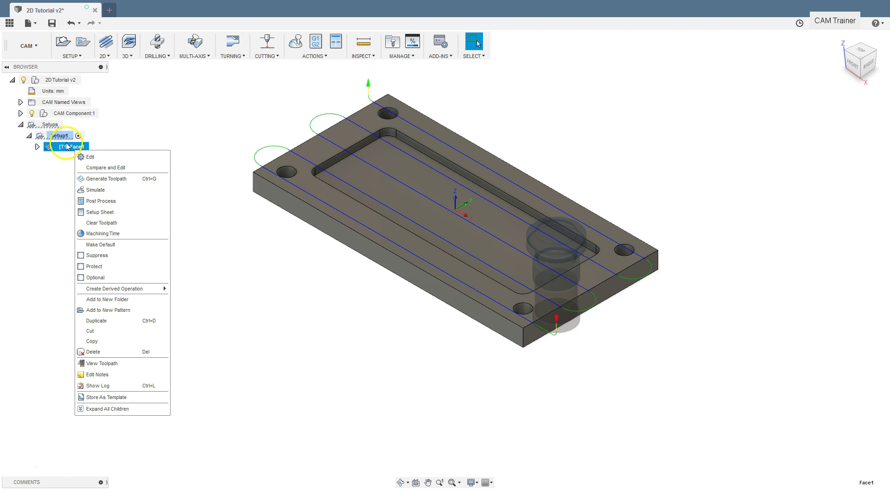
{"action": "left_click", "coordinate": [96, 190]}
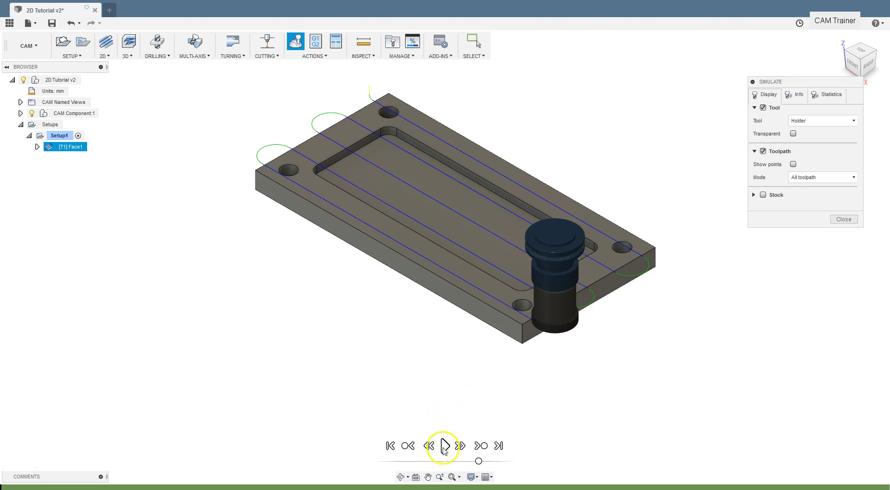
{"action": "left_click", "coordinate": [446, 446]}
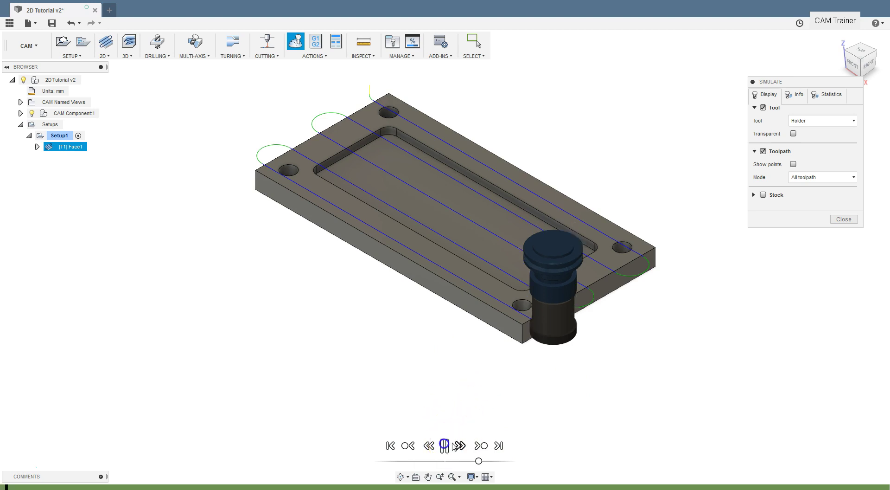
{"action": "mouse_move", "coordinate": [472, 461]}
{"action": "left_mouse_down"}
{"action": "mouse_move", "coordinate": [460, 462]}
{"action": "mouse_move", "coordinate": [488, 461]}
{"action": "mouse_move", "coordinate": [469, 460]}
{"action": "mouse_move", "coordinate": [479, 461]}
{"action": "left_mouse_up"}
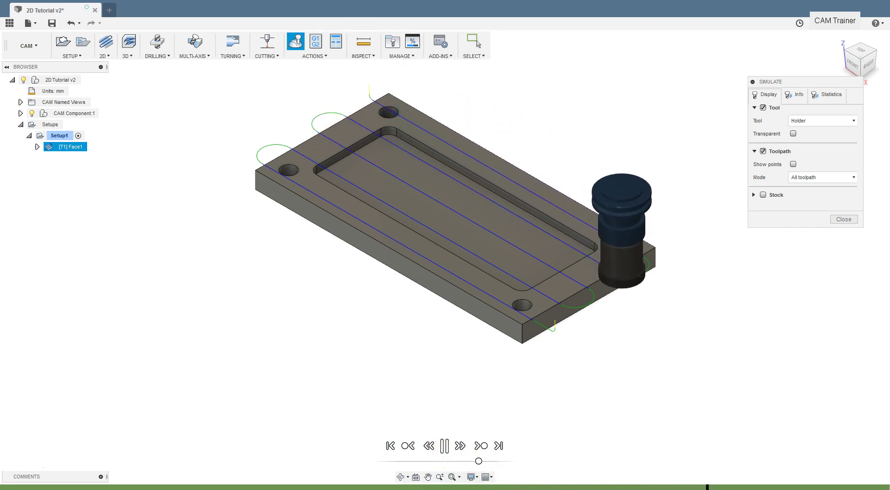
{"action": "left_click", "coordinate": [842, 220]}
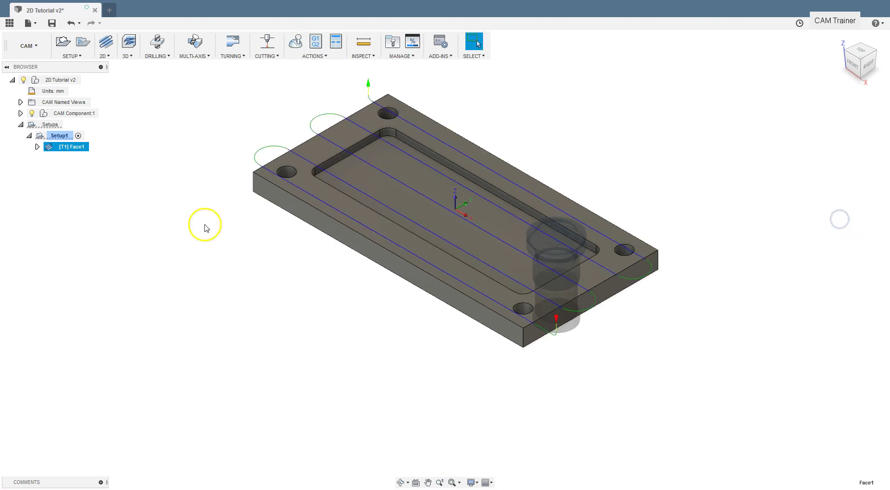
Set Face1's pass direction to 30 degrees and regenerate the toolpath.
{"action": "right_click", "coordinate": [73, 149]}
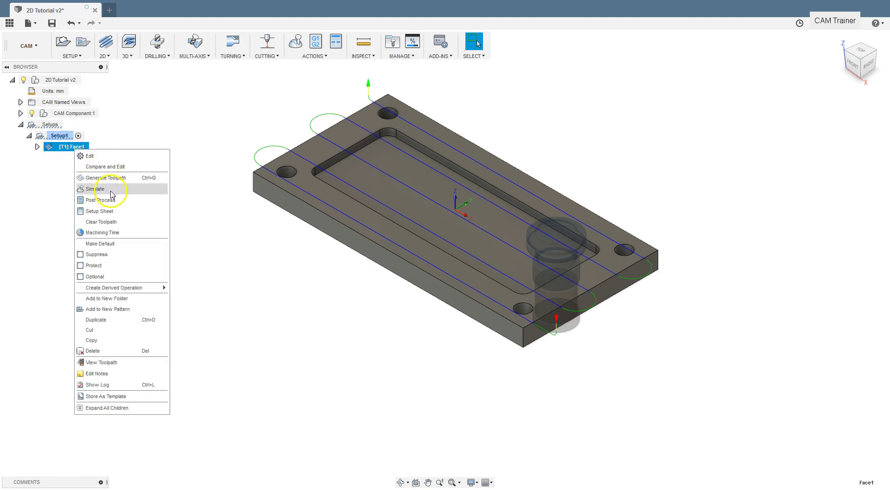
{"action": "left_click", "coordinate": [103, 158]}
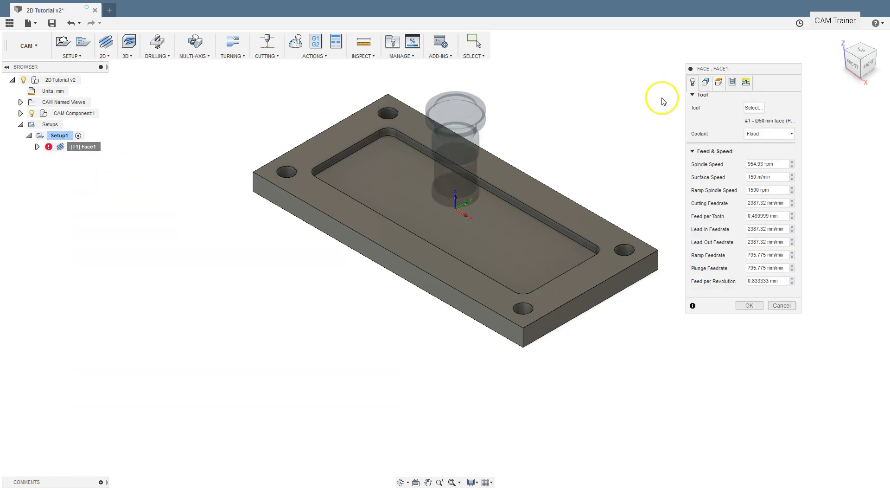
{"action": "left_click", "coordinate": [732, 83]}
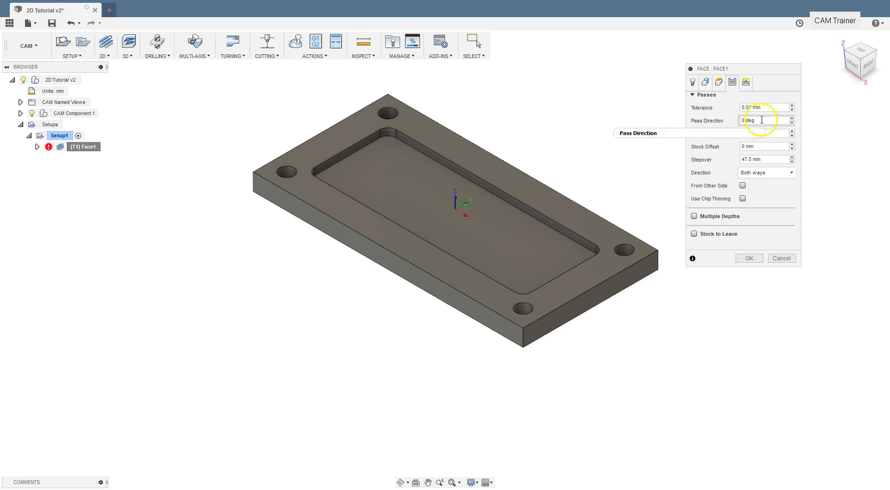
{"action": "mouse_move", "coordinate": [751, 122]}
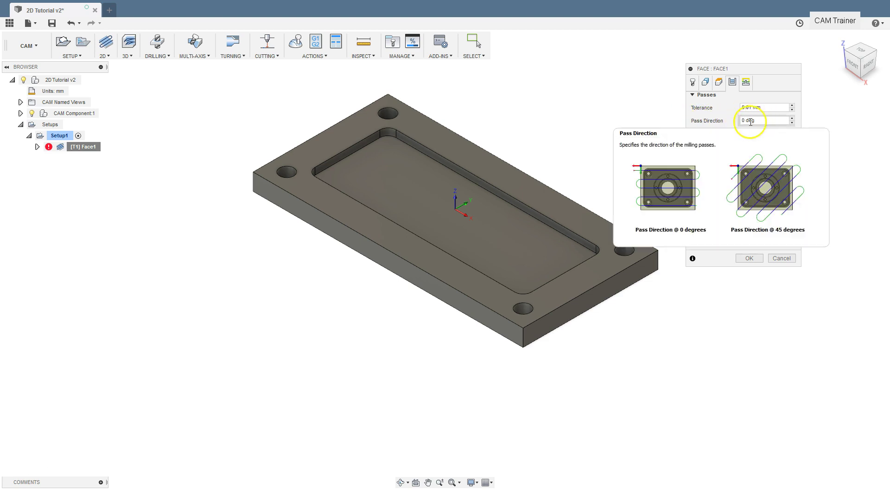
{"action": "left_click_drag", "start_coordinate": [784, 120], "coordinate": [741, 121]}
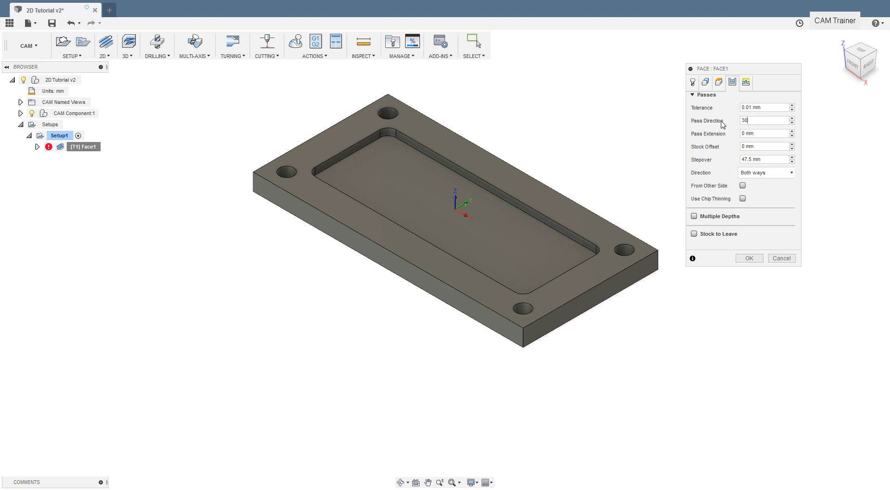
{"action": "left_click", "coordinate": [749, 258]}
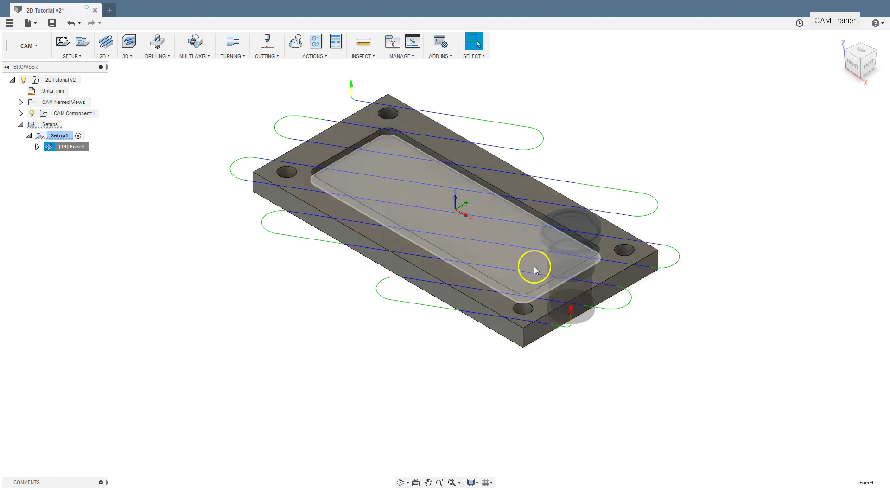
Set Face1's pass direction to 45 degrees and orbit to inspect the angled passes.
{"action": "right_click", "coordinate": [78, 149]}
{"action": "left_click", "coordinate": [110, 152]}
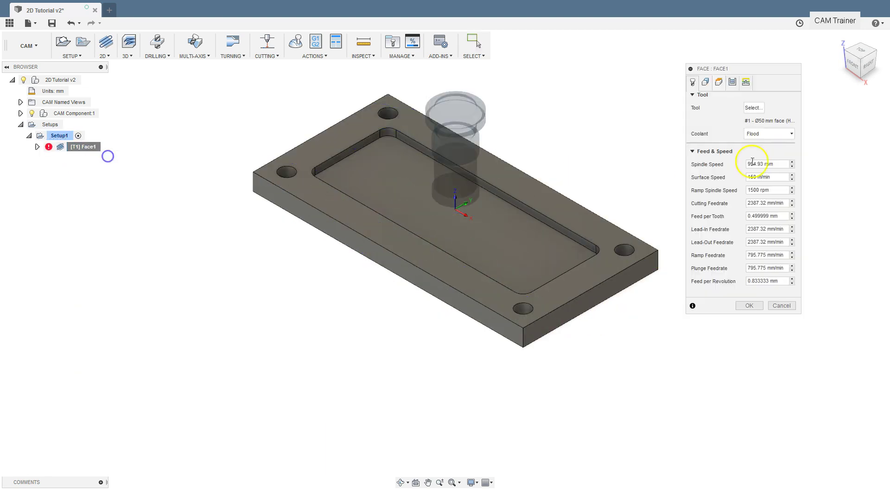
{"action": "left_click", "coordinate": [732, 83]}
{"action": "left_click", "coordinate": [705, 122]}
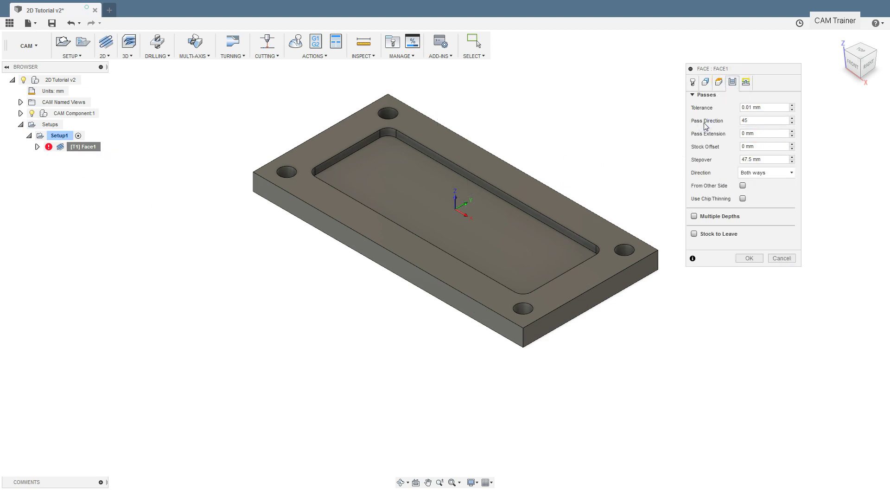
{"action": "left_click", "coordinate": [750, 259]}
{"action": "middle_click_drag", "start_coordinate": [306, 227], "coordinate": [598, 270], "text": "shift"}
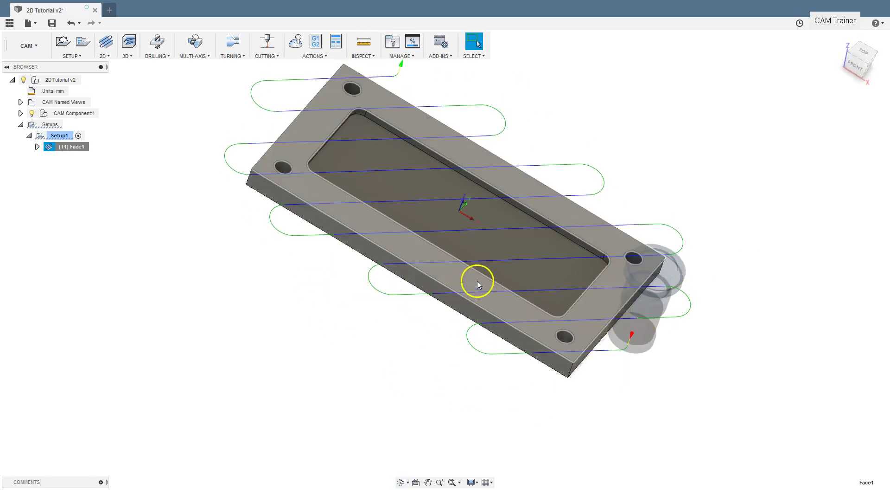
Change the pass direction to 90 degrees, then check it from the Top and Home views.
{"action": "right_click", "coordinate": [74, 147]}
{"action": "left_click", "coordinate": [85, 151]}
{"action": "left_click", "coordinate": [734, 81]}
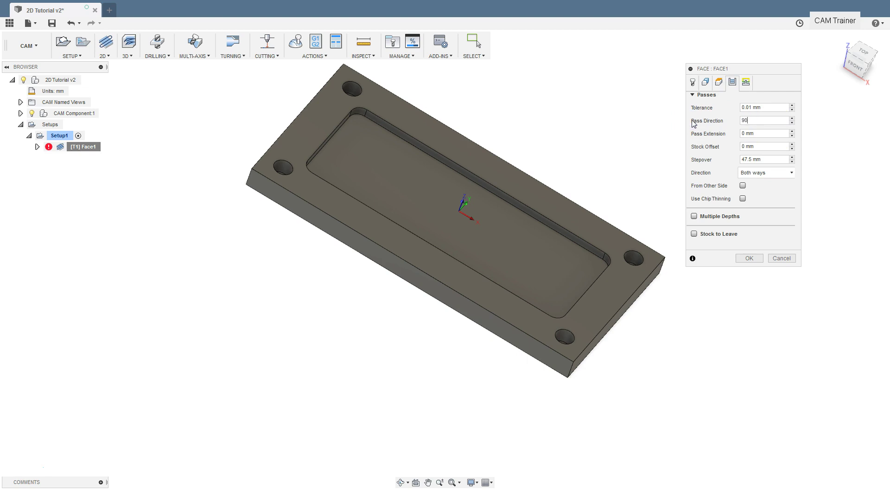
{"action": "left_click", "coordinate": [749, 258]}
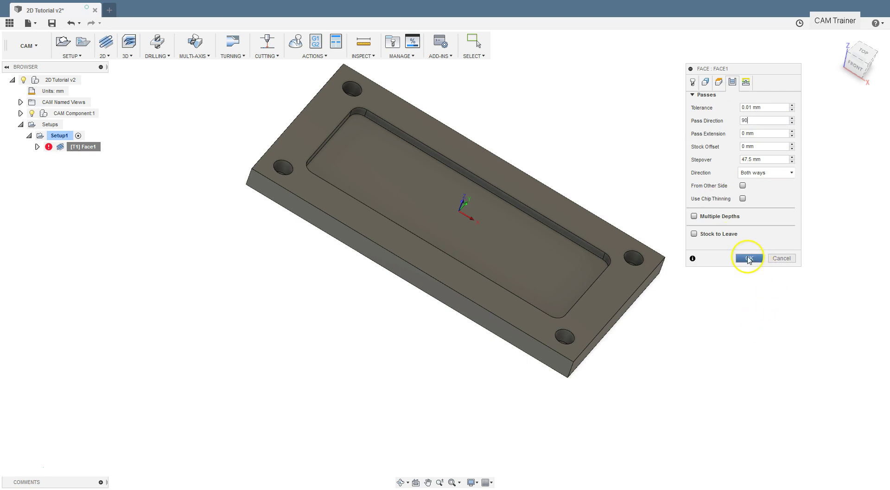
{"action": "middle_click_drag", "start_coordinate": [455, 276], "coordinate": [510, 232], "text": "shift"}
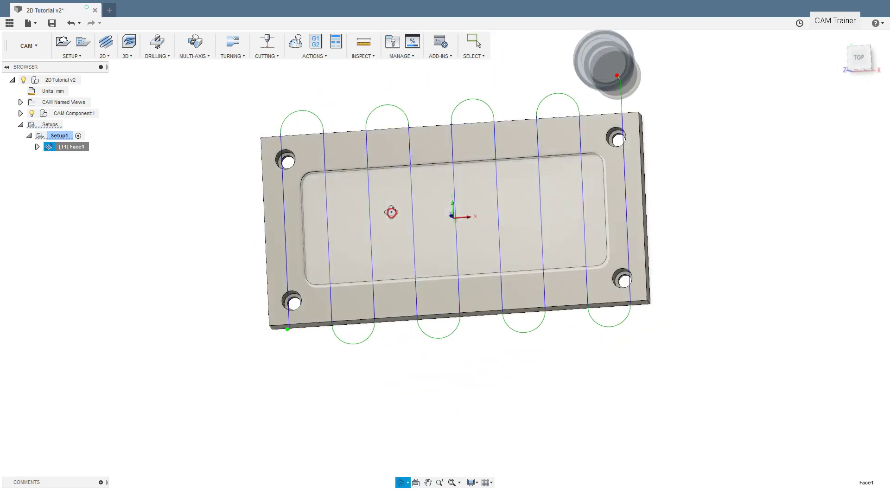
{"action": "left_click", "coordinate": [860, 57]}
{"action": "left_click", "coordinate": [840, 39]}
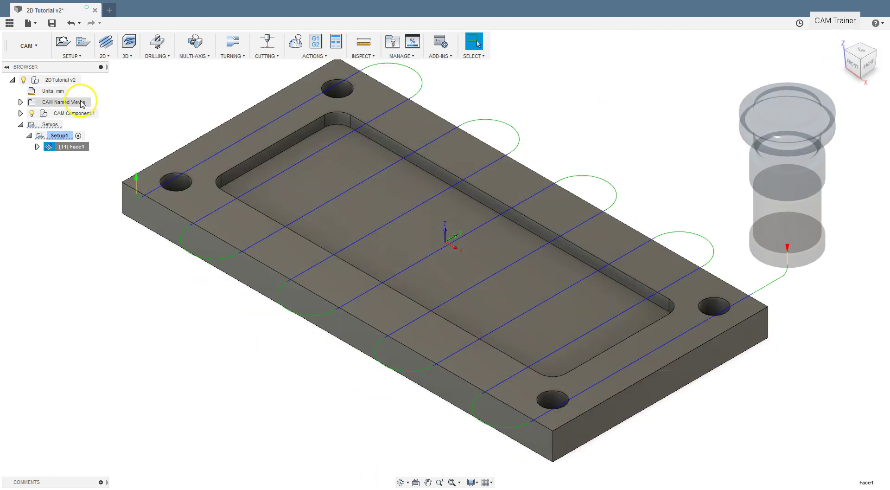
{"action": "left_click", "coordinate": [68, 136]}
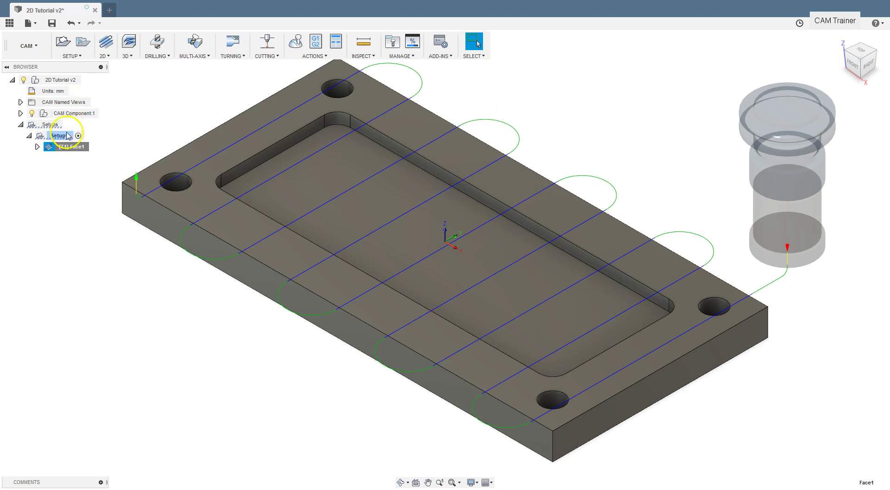
Set Face1's pass direction to 0 degrees and view the lengthwise passes from the top.
{"action": "right_click", "coordinate": [75, 152]}
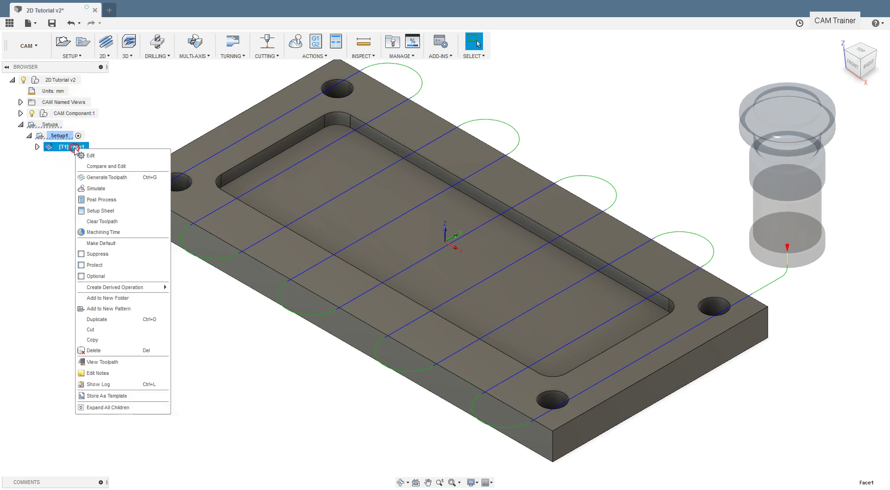
{"action": "left_click", "coordinate": [80, 153]}
{"action": "left_click", "coordinate": [731, 82]}
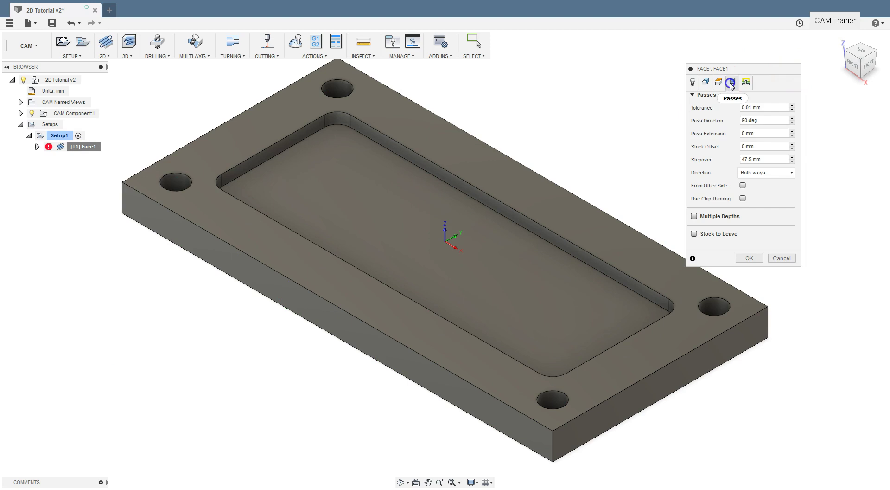
{"action": "left_click", "coordinate": [744, 121]}
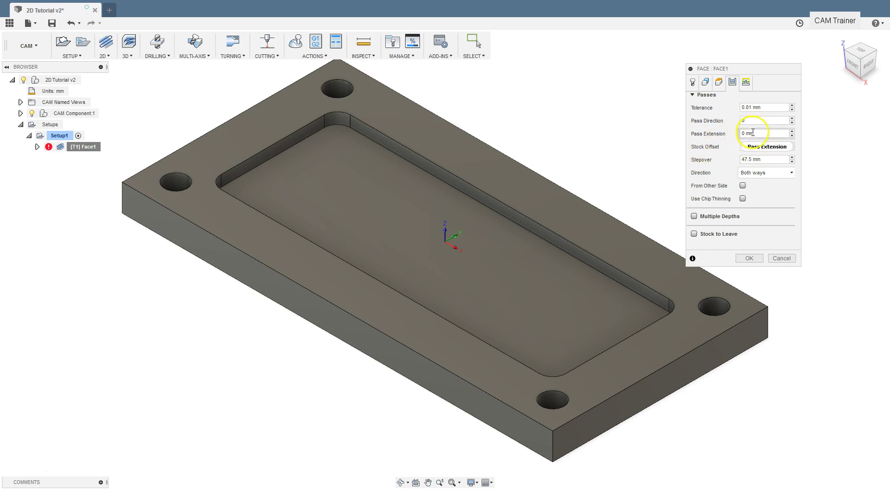
{"action": "left_click", "coordinate": [749, 259]}
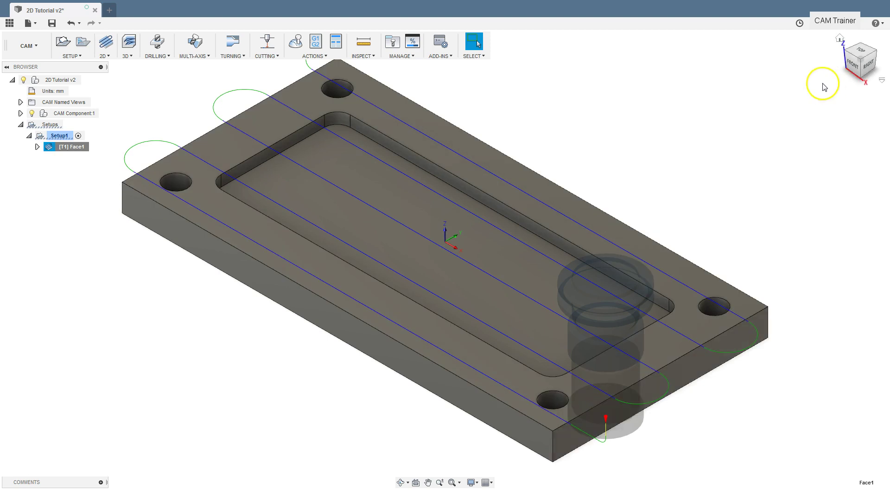
{"action": "left_click", "coordinate": [859, 56]}
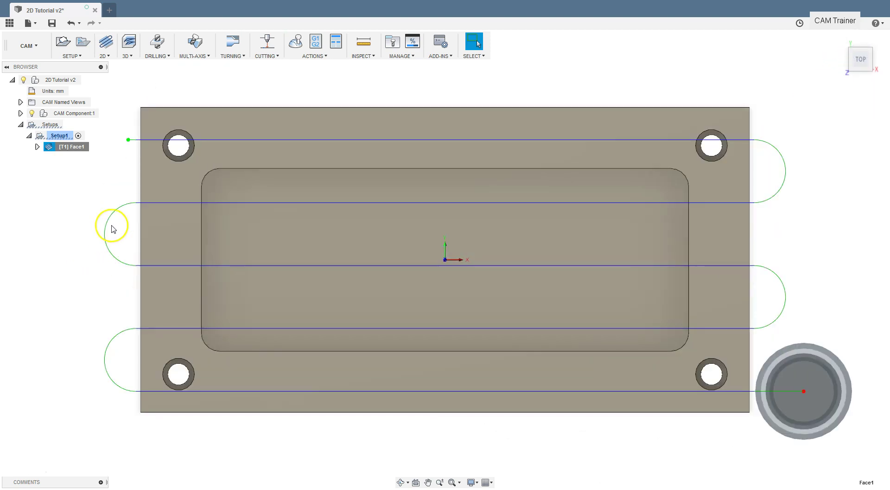
{"action": "scroll", "coordinate": [120, 209], "scroll_direction": "up", "scroll_amount": 3}
{"action": "scroll", "coordinate": [149, 212], "scroll_direction": "down", "scroll_amount": 2}
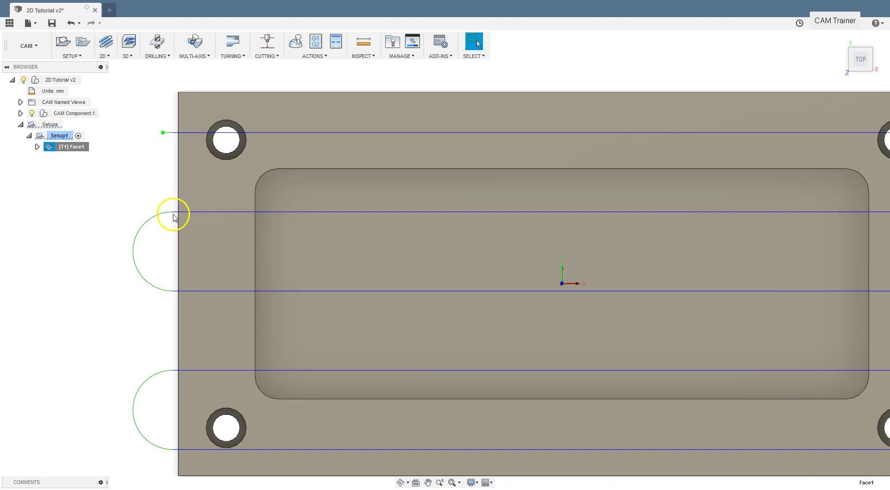
Set Face1's pass extension to 10 mm and regenerate the toolpath.
{"action": "right_click", "coordinate": [76, 151]}
{"action": "left_click", "coordinate": [94, 154]}
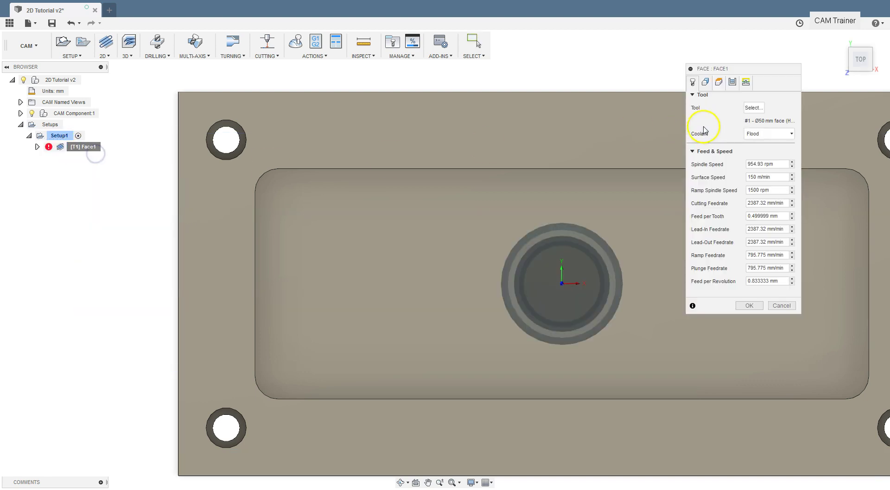
{"action": "left_click", "coordinate": [735, 83]}
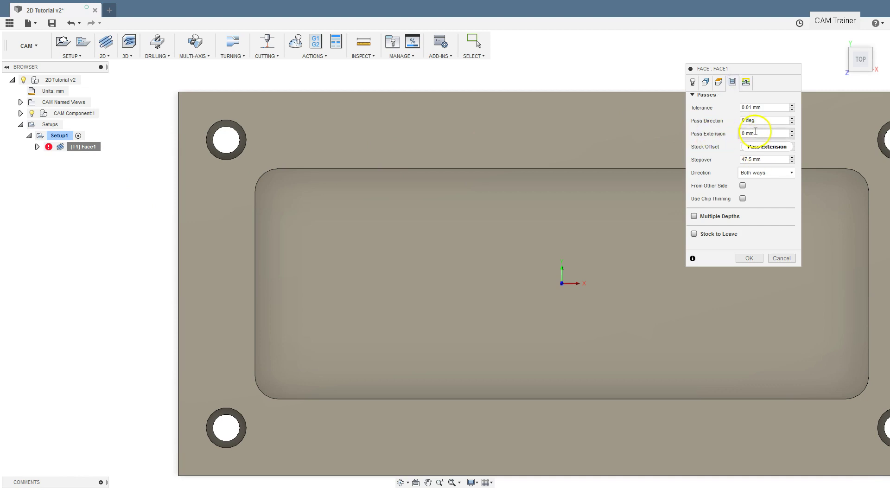
{"action": "left_click", "coordinate": [760, 133]}
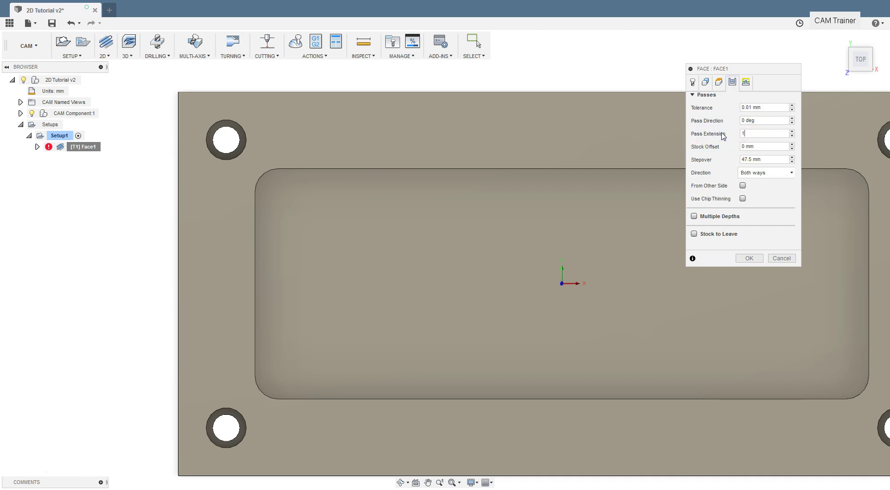
{"action": "type", "text": "10"}
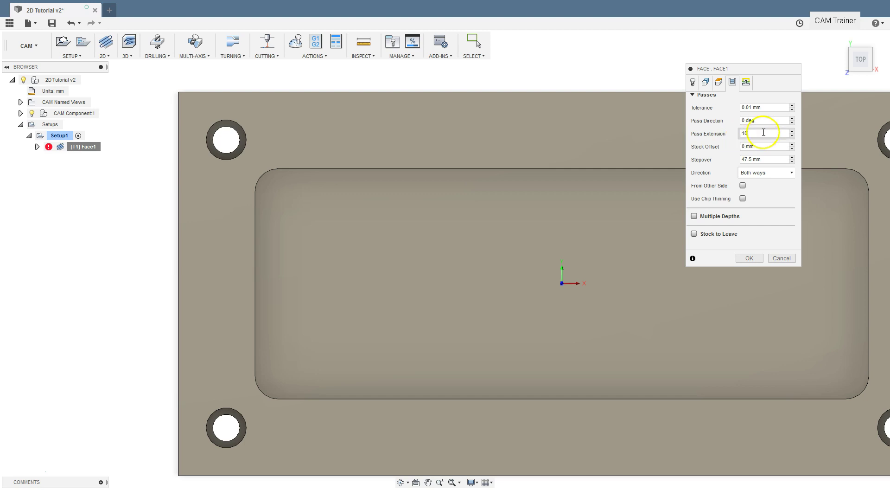
{"action": "left_click", "coordinate": [746, 258]}
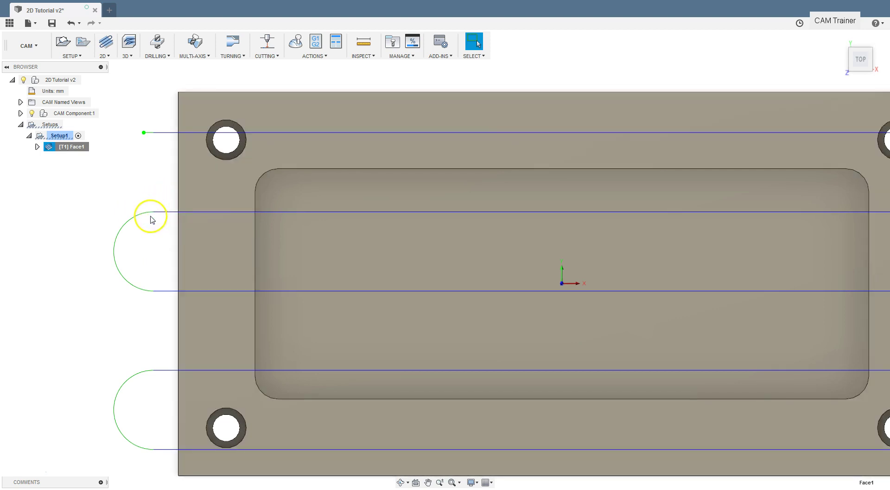
Zoom out and orbit from the Top view to a 3D view of the plate.
{"action": "scroll", "coordinate": [154, 217], "scroll_direction": "down", "scroll_amount": 3}
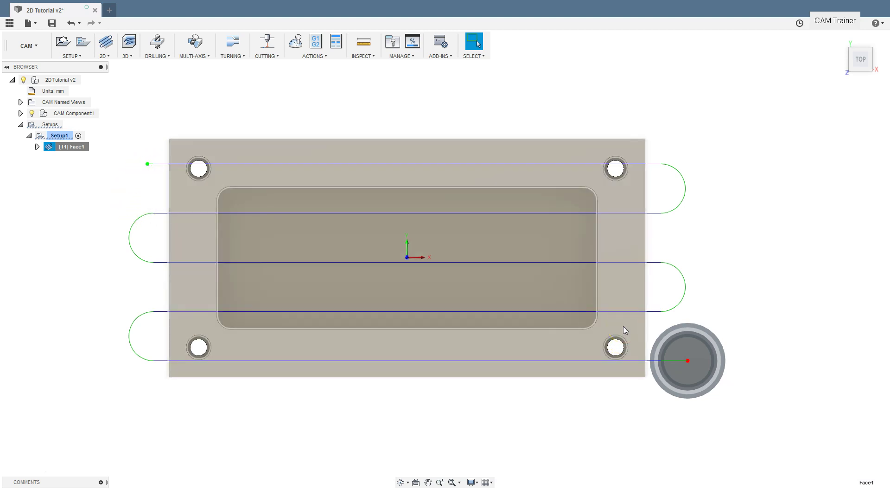
{"action": "left_click", "coordinate": [661, 344]}
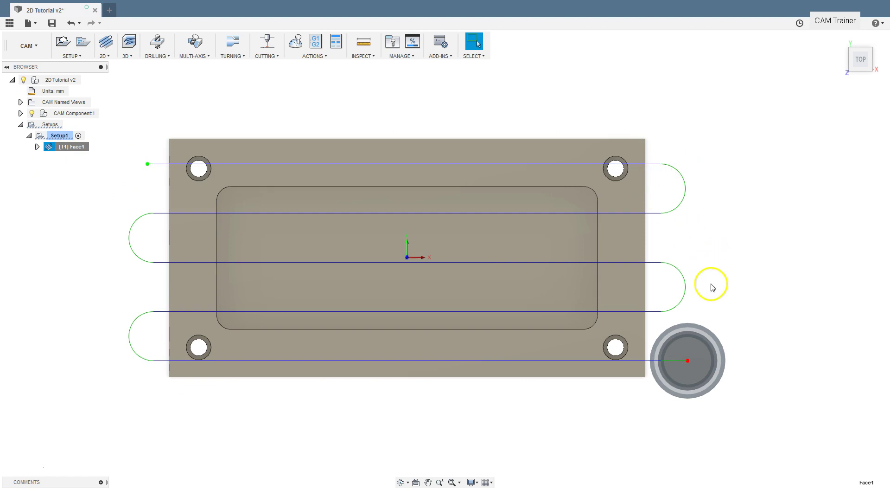
{"action": "middle_click_drag", "start_coordinate": [667, 360], "coordinate": [65, 173], "text": "shift"}
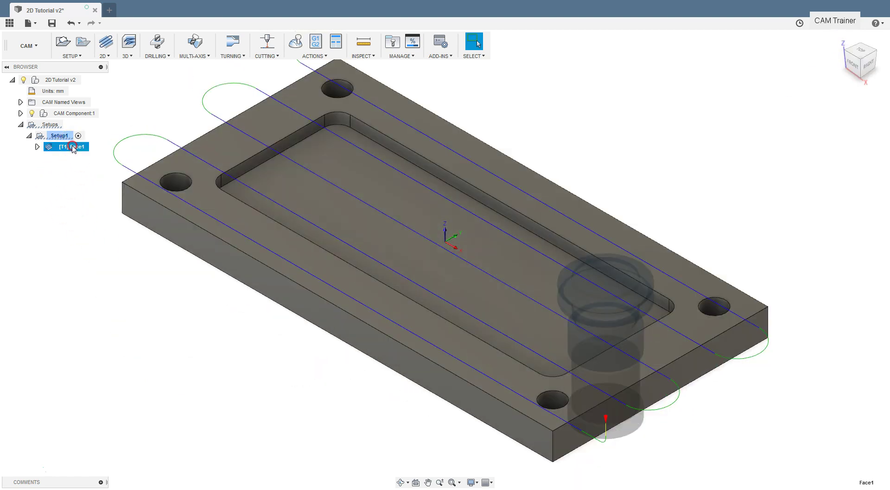
Accept Face1's passes settings unchanged (0 mm stock offset, 47.5 mm stepover) and view from Top.
{"action": "right_click", "coordinate": [73, 147]}
{"action": "left_click", "coordinate": [91, 155]}
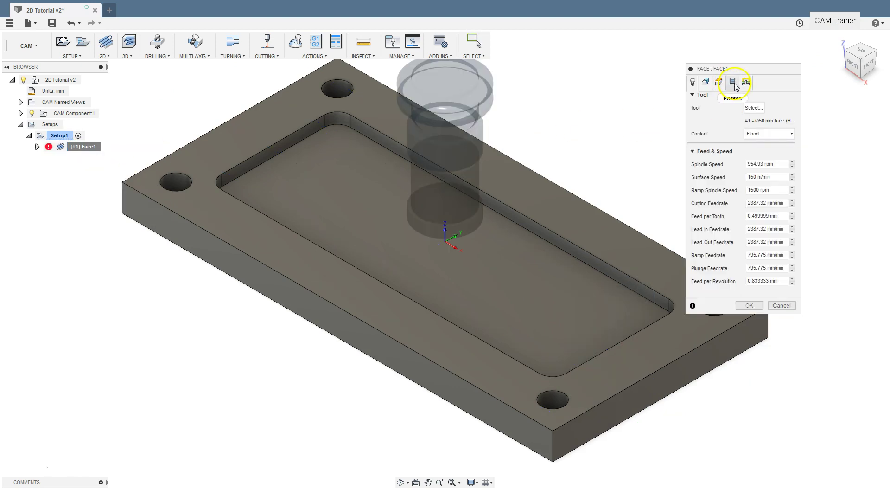
{"action": "left_click", "coordinate": [733, 82]}
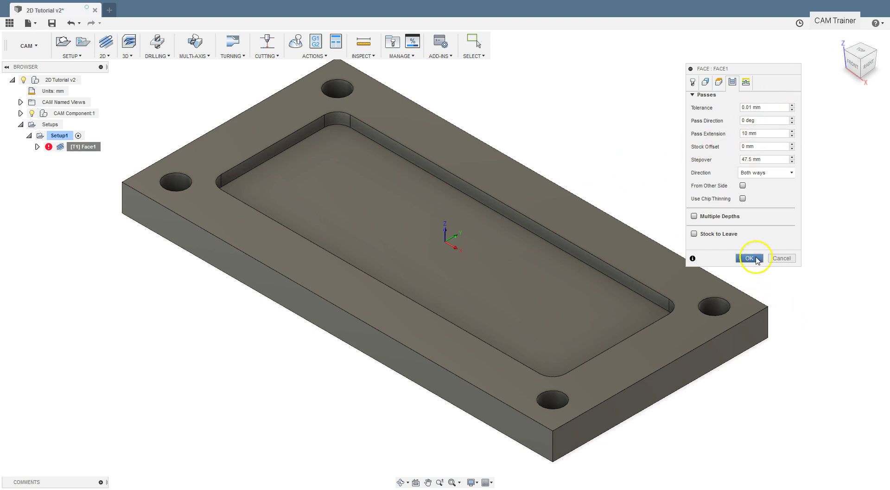
{"action": "left_click", "coordinate": [750, 258]}
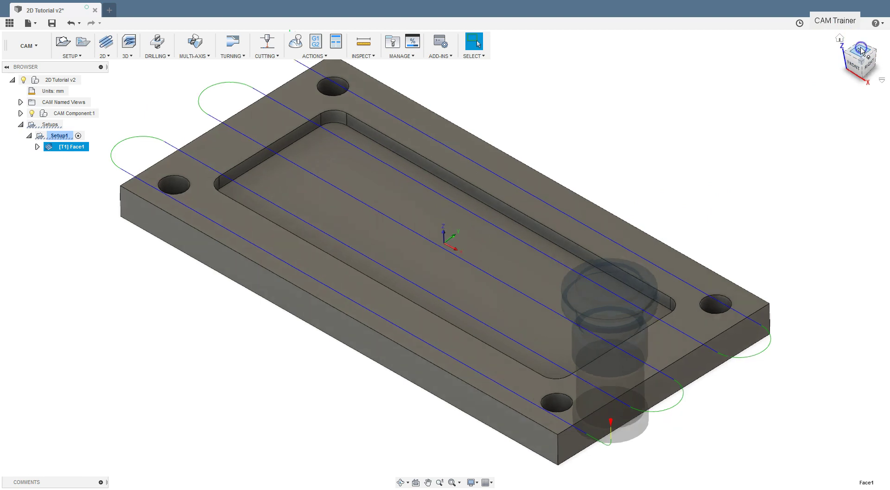
{"action": "left_click", "coordinate": [861, 50]}
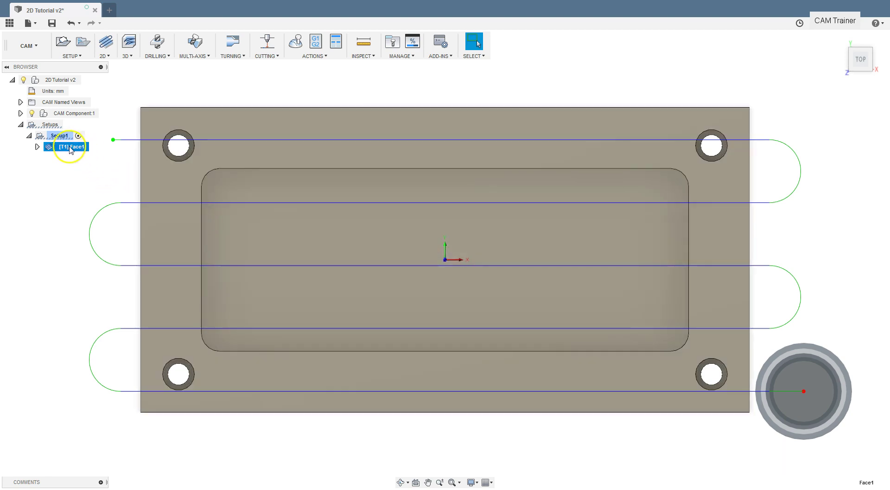
Enter a 20 mm stock offset in Face1's passes settings and apply it.
{"action": "right_click", "coordinate": [69, 148]}
{"action": "left_click", "coordinate": [85, 156]}
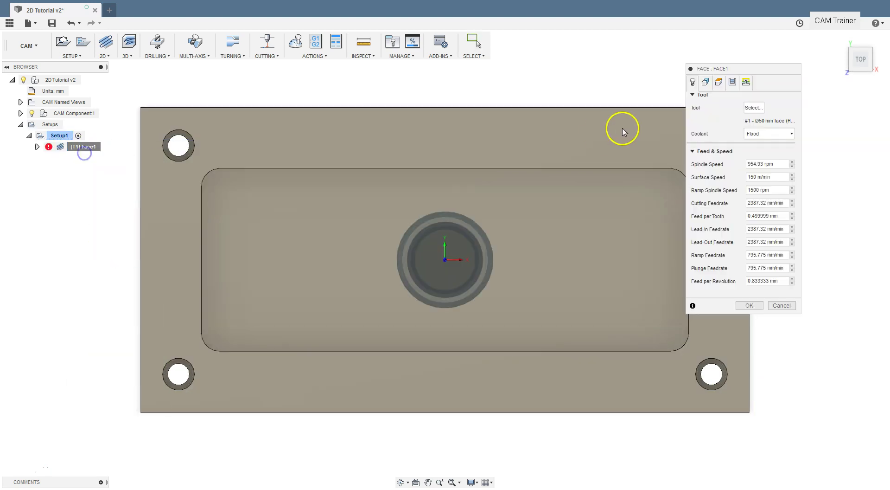
{"action": "left_click", "coordinate": [732, 84]}
{"action": "left_click", "coordinate": [749, 147]}
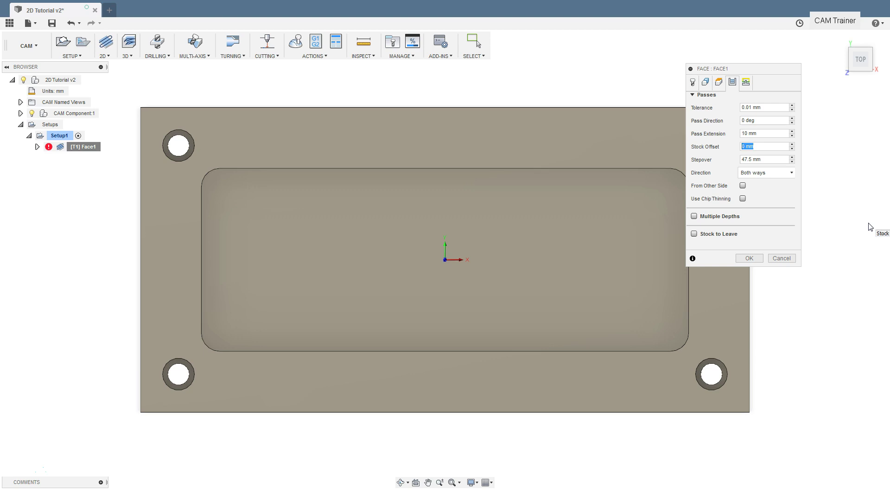
{"action": "left_click", "coordinate": [748, 259]}
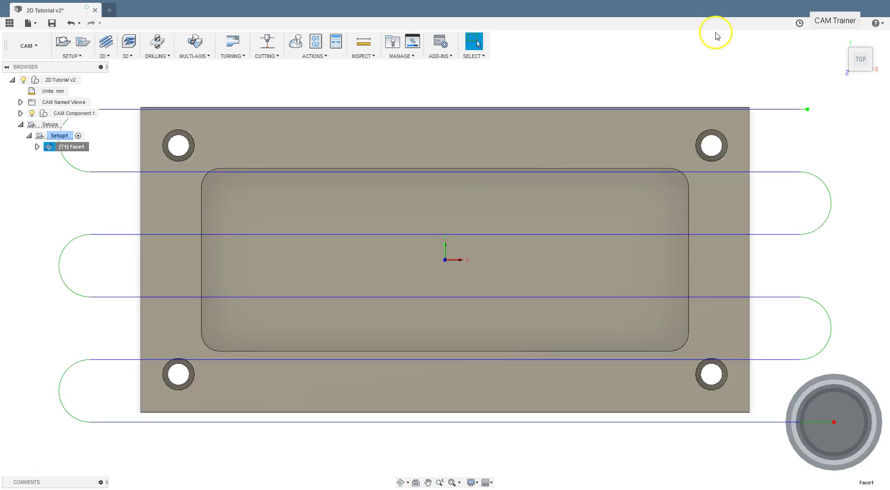
{"action": "left_click", "coordinate": [712, 374]}
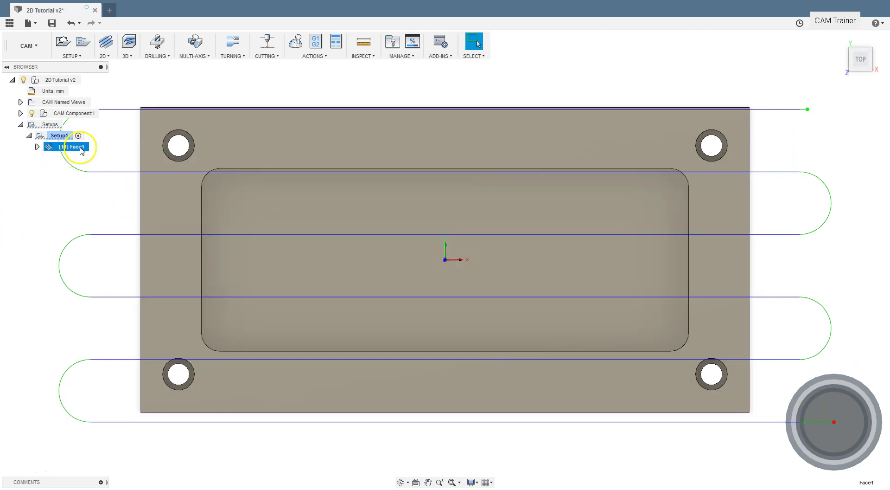
From the Home view, change Face1's stock offset from 20 to 5 mm and stepover from 47.5 to 2 mm.
{"action": "left_click", "coordinate": [838, 37]}
{"action": "left_click", "coordinate": [71, 147]}
{"action": "right_click", "coordinate": [72, 148]}
{"action": "left_click", "coordinate": [85, 155]}
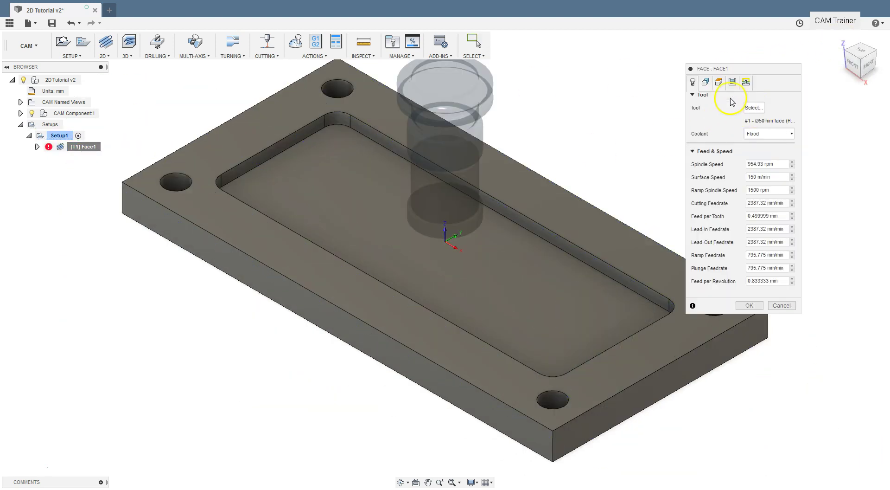
{"action": "left_click", "coordinate": [735, 82]}
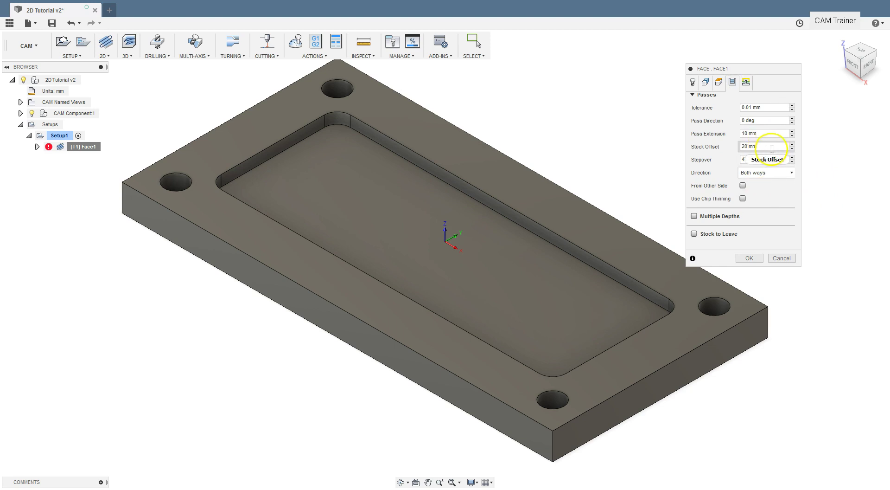
{"action": "double_click", "coordinate": [742, 146]}
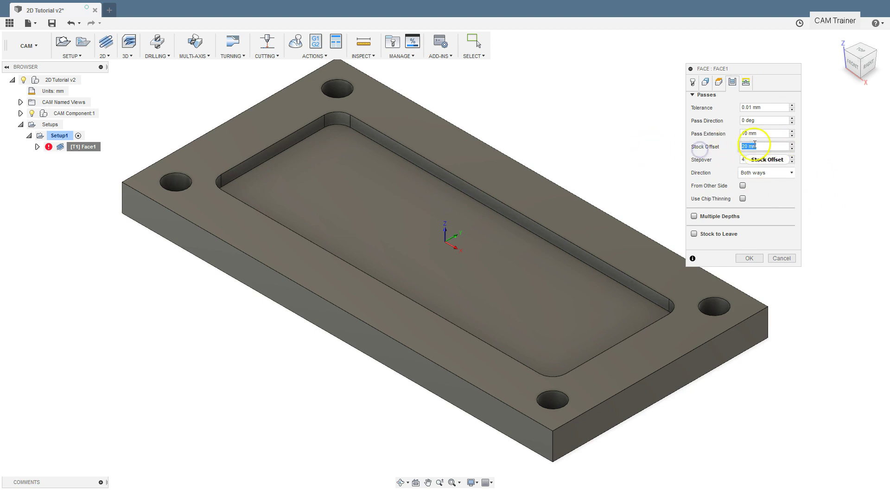
{"action": "type", "text": "5"}
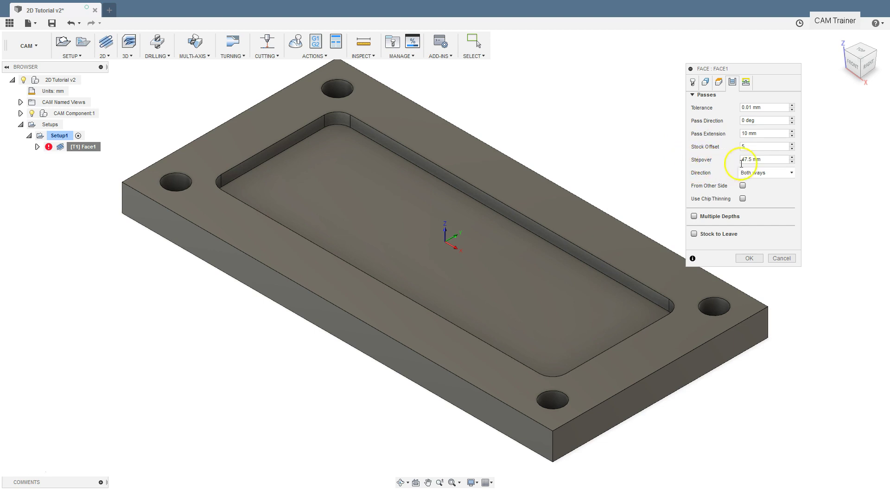
{"action": "left_click", "coordinate": [763, 160]}
{"action": "left_click", "coordinate": [767, 159]}
{"action": "left_click_drag", "start_coordinate": [767, 160], "coordinate": [713, 164]}
{"action": "left_click", "coordinate": [750, 258]}
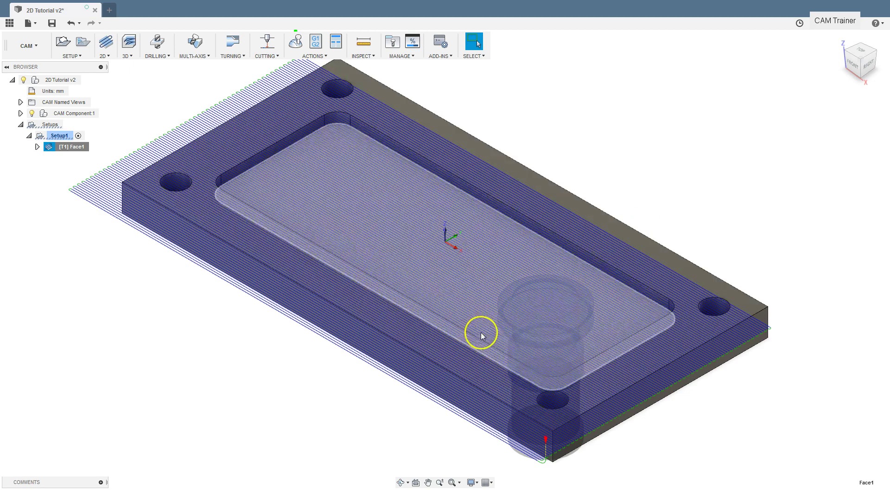
Replace Face1's 2 mm stepover with 30 mm and regenerate the toolpath.
{"action": "scroll", "coordinate": [549, 466], "scroll_direction": "up", "scroll_amount": 5}
{"action": "scroll", "coordinate": [519, 452], "scroll_direction": "down", "scroll_amount": 8}
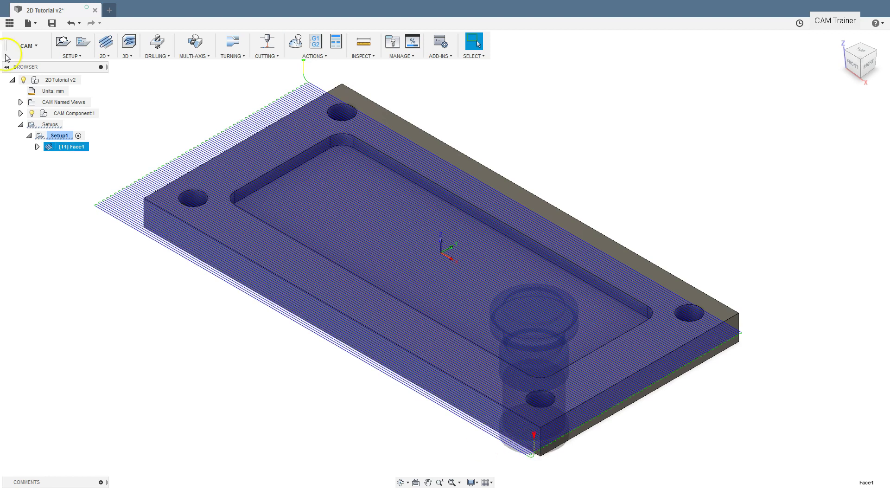
{"action": "right_click", "coordinate": [58, 147]}
{"action": "left_click", "coordinate": [76, 152]}
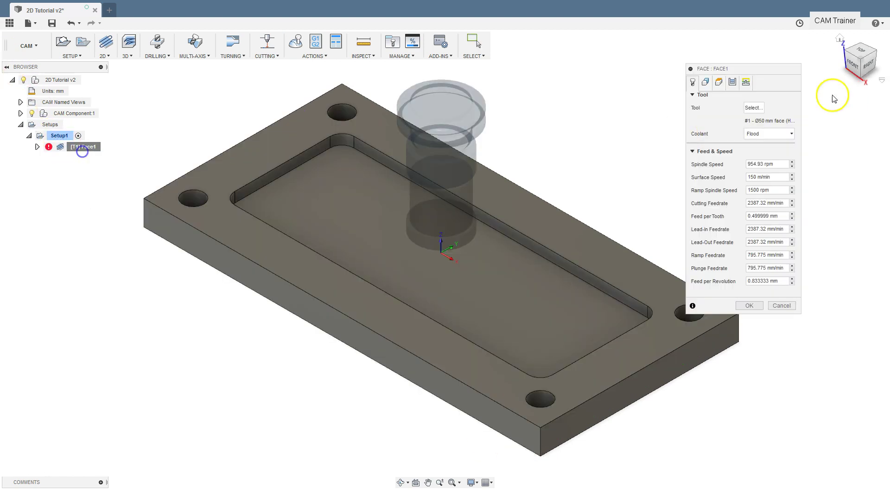
{"action": "left_click", "coordinate": [733, 82]}
{"action": "left_click", "coordinate": [699, 160]}
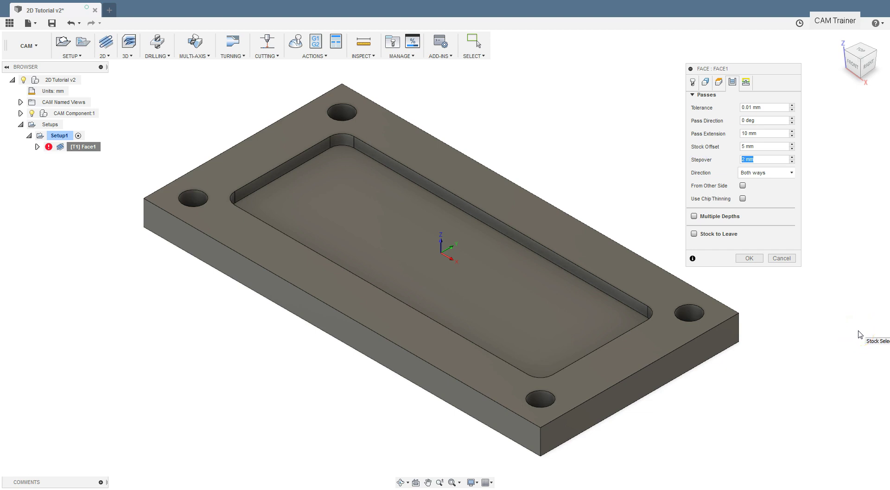
{"action": "key", "text": "BackSpace"}
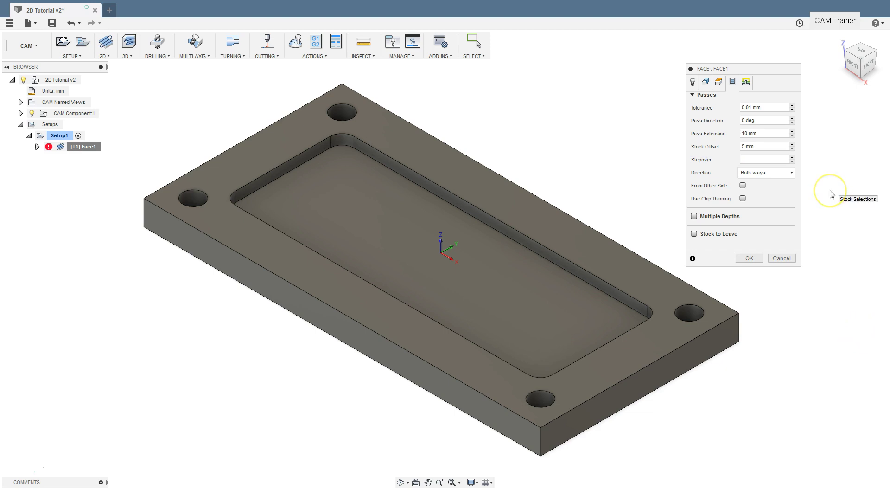
{"action": "left_click", "coordinate": [750, 257]}
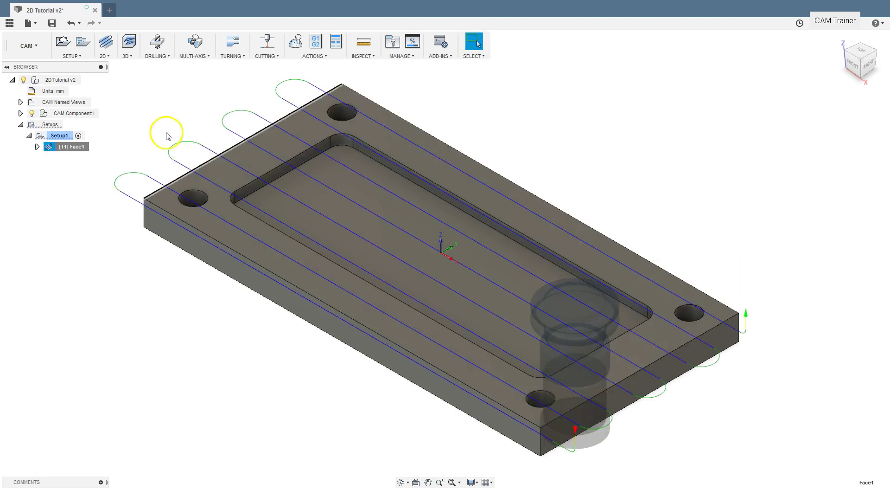
Confirm Face1's cutting direction stays Both ways and regenerate.
{"action": "right_click", "coordinate": [77, 150]}
{"action": "left_click", "coordinate": [100, 156]}
{"action": "left_click", "coordinate": [732, 83]}
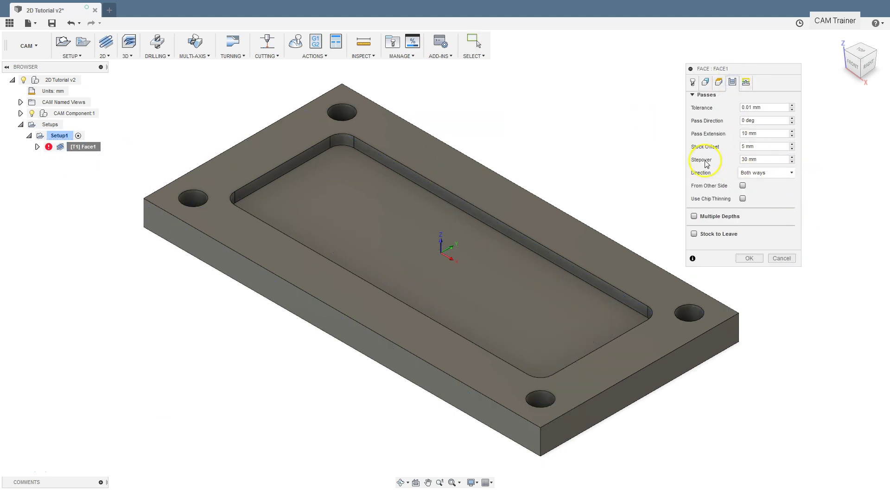
{"action": "left_click", "coordinate": [773, 172]}
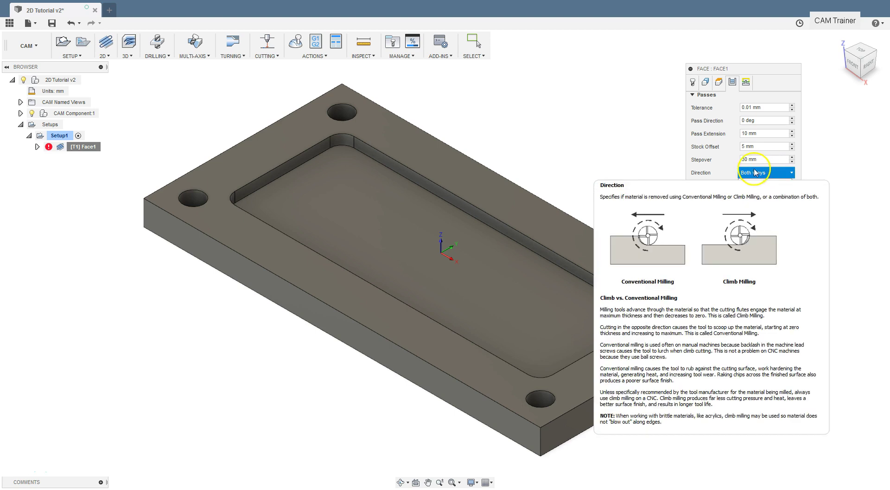
{"action": "left_click", "coordinate": [755, 173]}
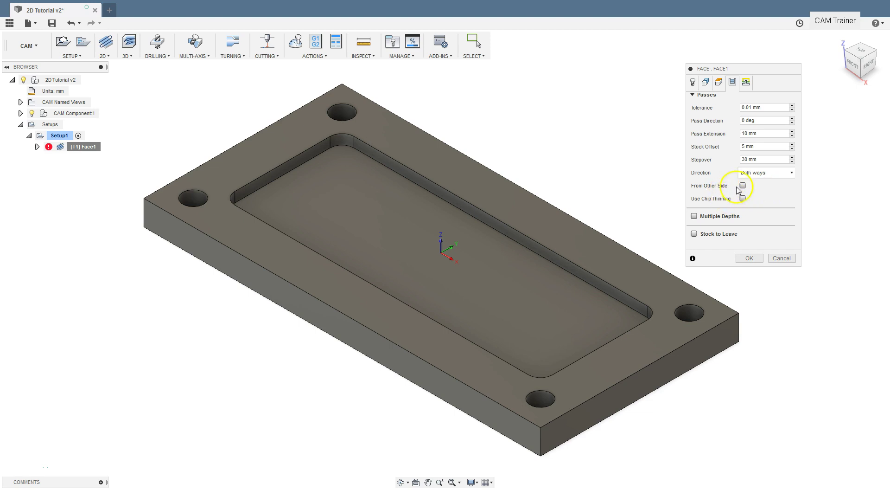
{"action": "left_click", "coordinate": [749, 258]}
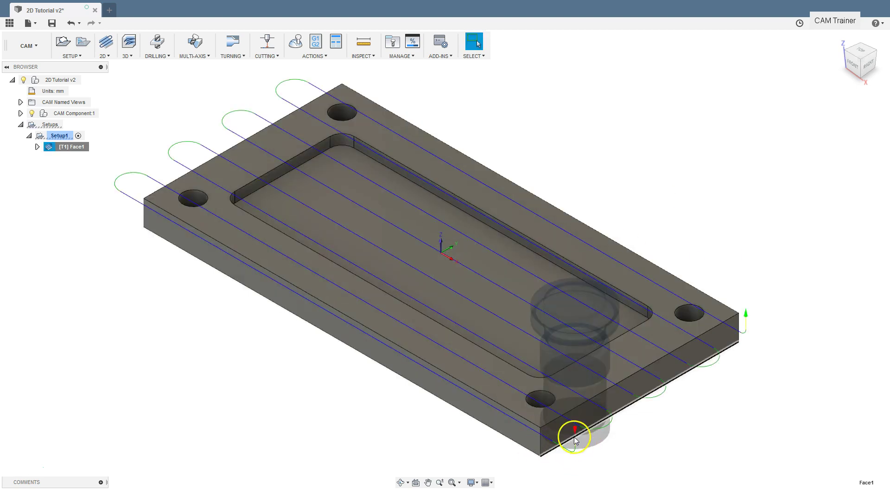
Turn on From Other Side for Face1 and regenerate the toolpath.
{"action": "right_click", "coordinate": [74, 147]}
{"action": "left_click", "coordinate": [97, 151]}
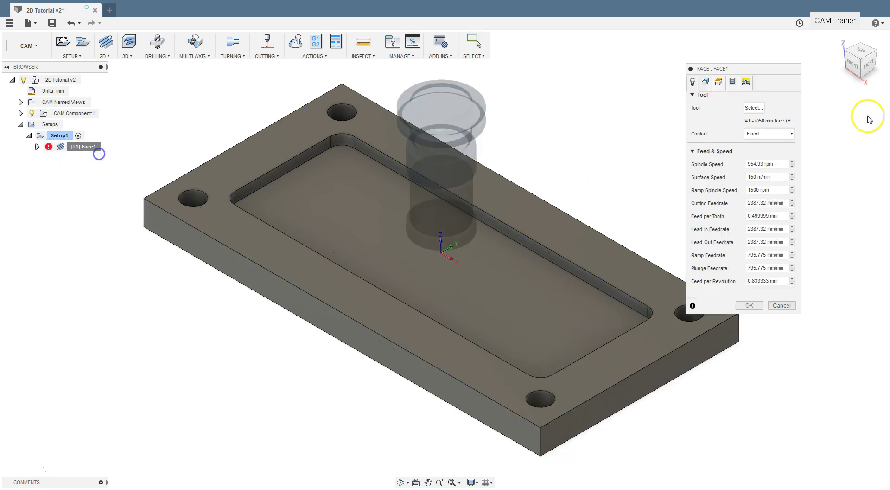
{"action": "left_click", "coordinate": [733, 82]}
{"action": "left_click", "coordinate": [743, 186]}
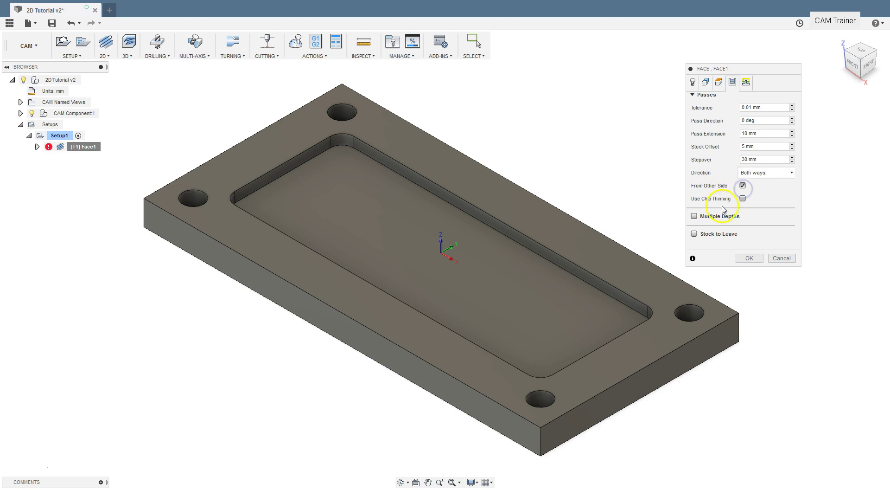
{"action": "left_click", "coordinate": [756, 259]}
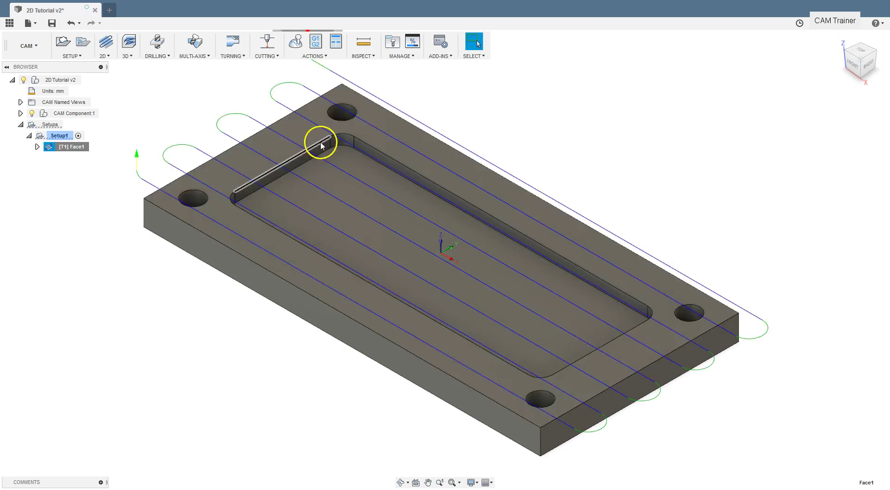
{"action": "scroll", "coordinate": [137, 162], "scroll_direction": "down", "scroll_amount": 2}
{"action": "scroll", "coordinate": [139, 160], "scroll_direction": "down", "scroll_amount": 1}
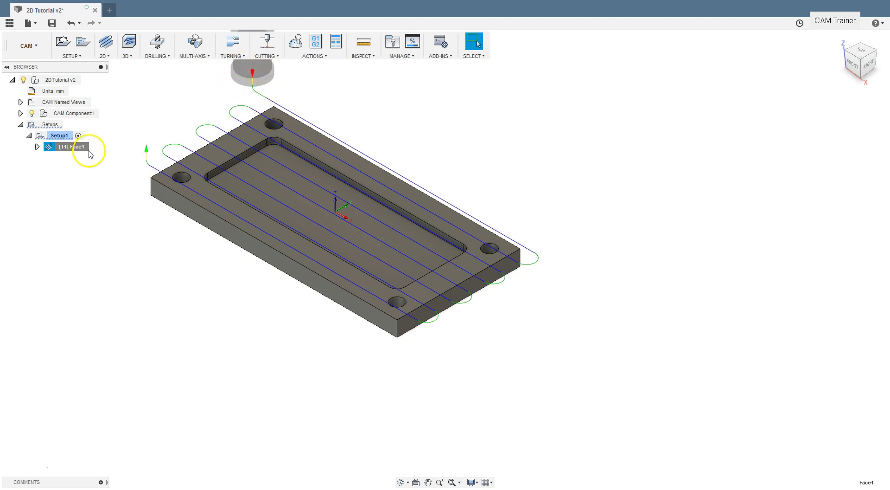
Enable Multiple Depths with 1 mm maximum stepdown and turn From Other Side off.
{"action": "right_click", "coordinate": [76, 146]}
{"action": "left_click", "coordinate": [106, 157]}
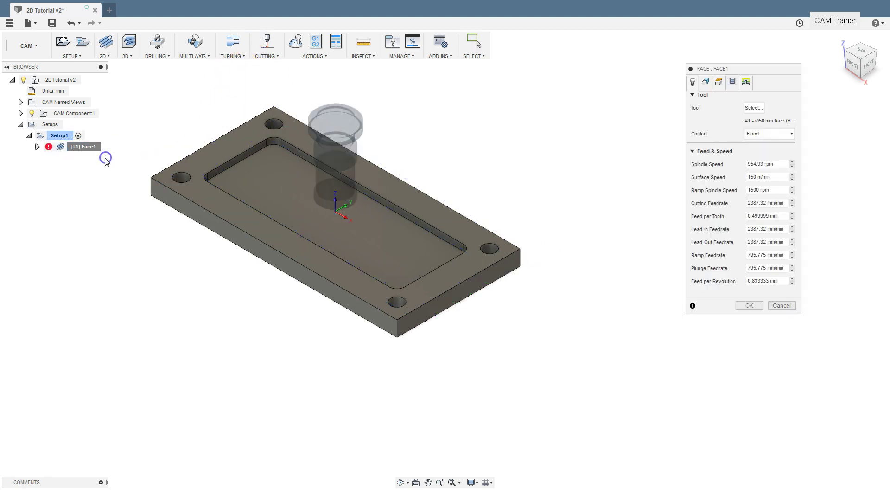
{"action": "left_click", "coordinate": [734, 83]}
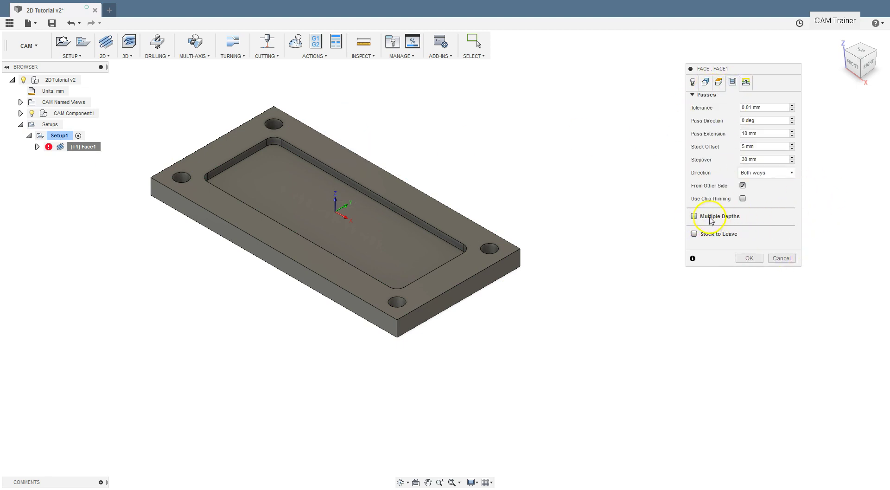
{"action": "left_click", "coordinate": [695, 216]}
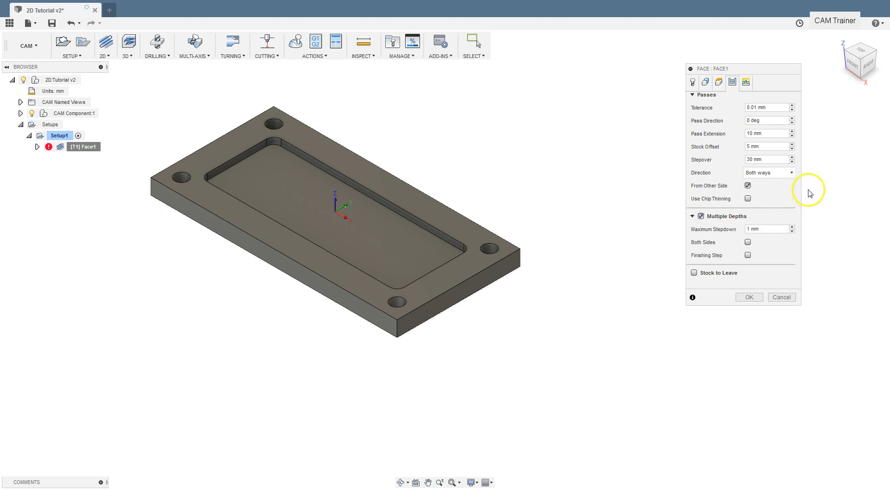
{"action": "left_click", "coordinate": [749, 186]}
{"action": "left_click", "coordinate": [748, 298]}
{"action": "scroll", "coordinate": [392, 324], "scroll_direction": "up", "scroll_amount": 5}
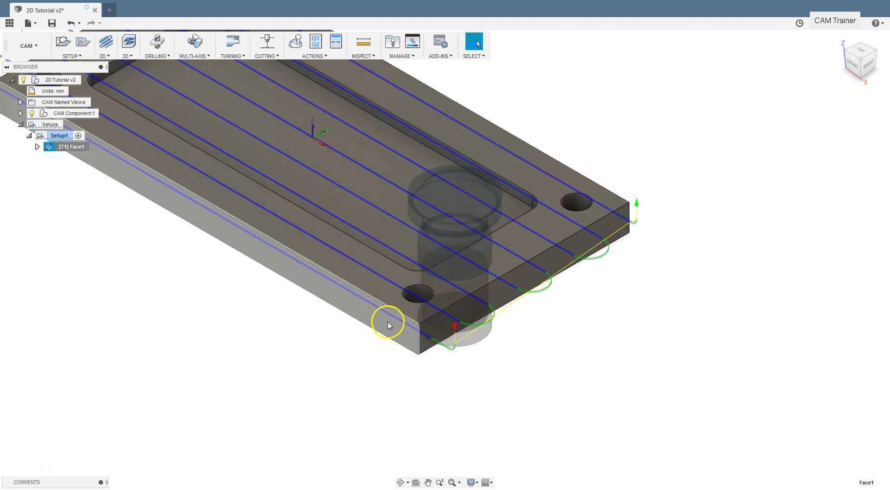
{"action": "scroll", "coordinate": [406, 335], "scroll_direction": "up", "scroll_amount": 3}
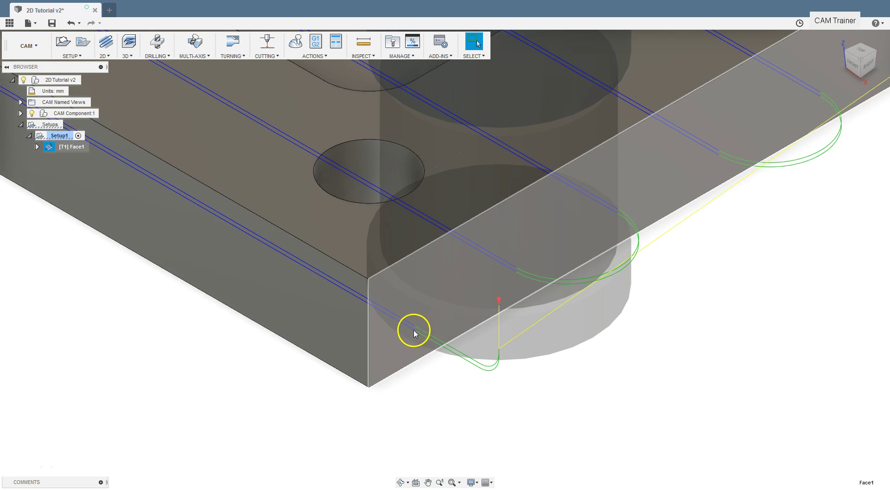
{"action": "scroll", "coordinate": [423, 344], "scroll_direction": "down", "scroll_amount": 8}
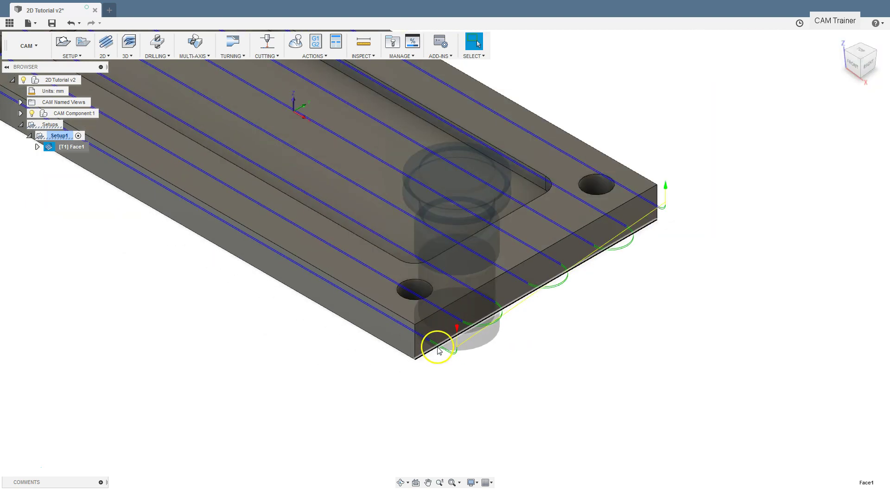
{"action": "scroll", "coordinate": [246, 152], "scroll_direction": "up", "scroll_amount": 2}
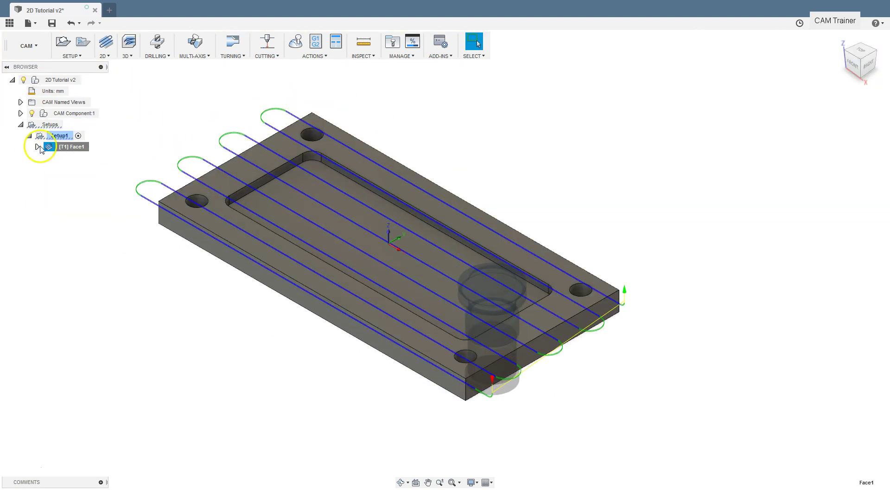
{"action": "double_click", "coordinate": [85, 153]}
{"action": "left_click", "coordinate": [732, 82]}
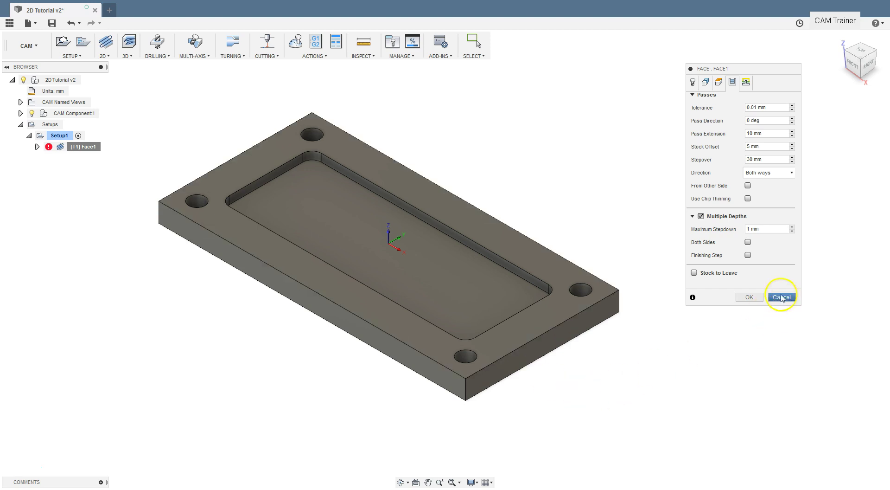
{"action": "left_click", "coordinate": [749, 297]}
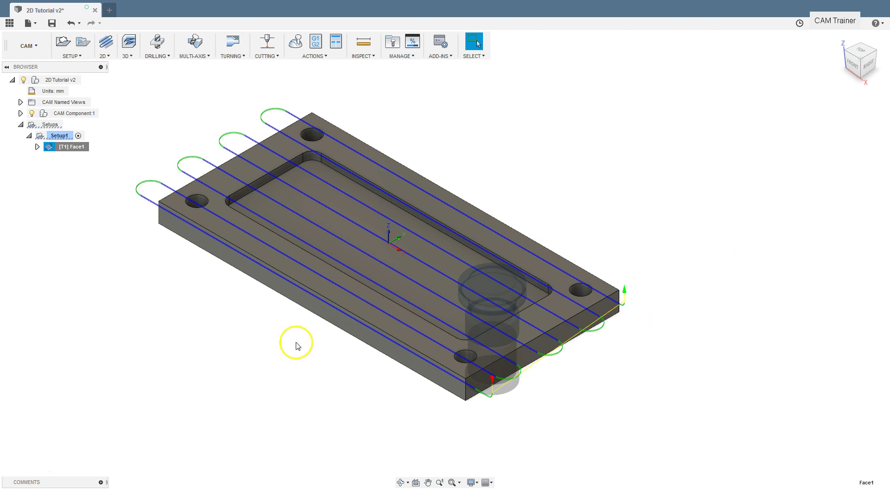
{"action": "right_click", "coordinate": [75, 153]}
{"action": "left_click", "coordinate": [94, 185]}
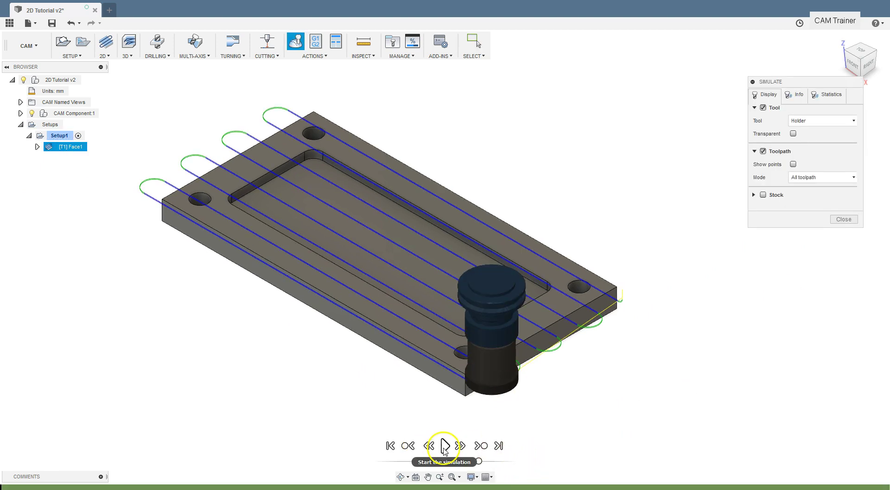
{"action": "left_click", "coordinate": [795, 96]}
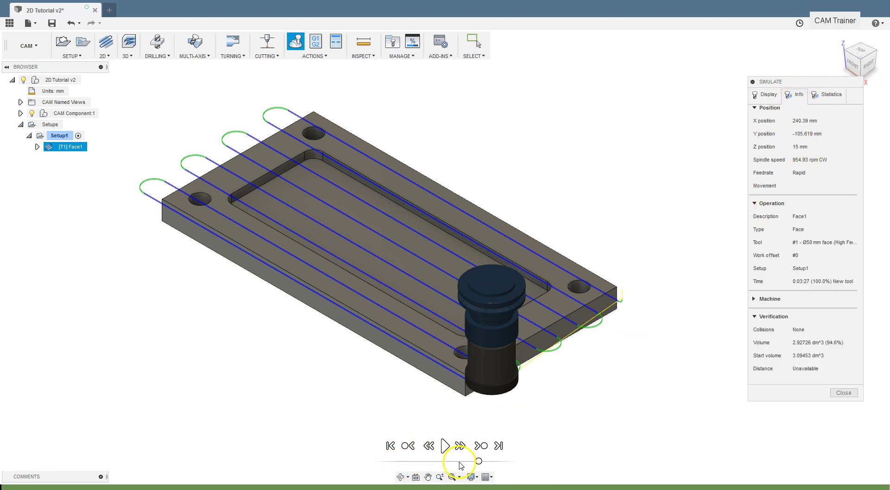
{"action": "left_click", "coordinate": [446, 451]}
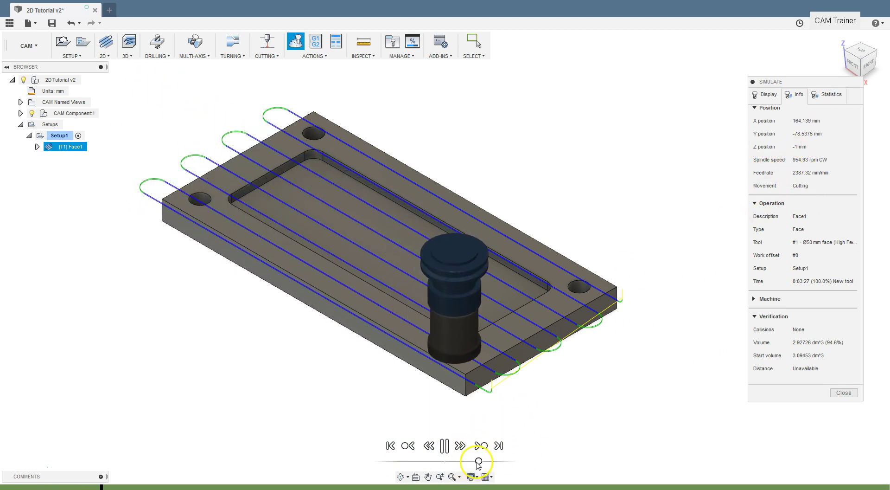
{"action": "mouse_move", "coordinate": [481, 461]}
{"action": "left_mouse_down"}
{"action": "mouse_move", "coordinate": [492, 462]}
{"action": "mouse_move", "coordinate": [467, 461]}
{"action": "left_mouse_up"}
{"action": "left_click", "coordinate": [387, 212]}
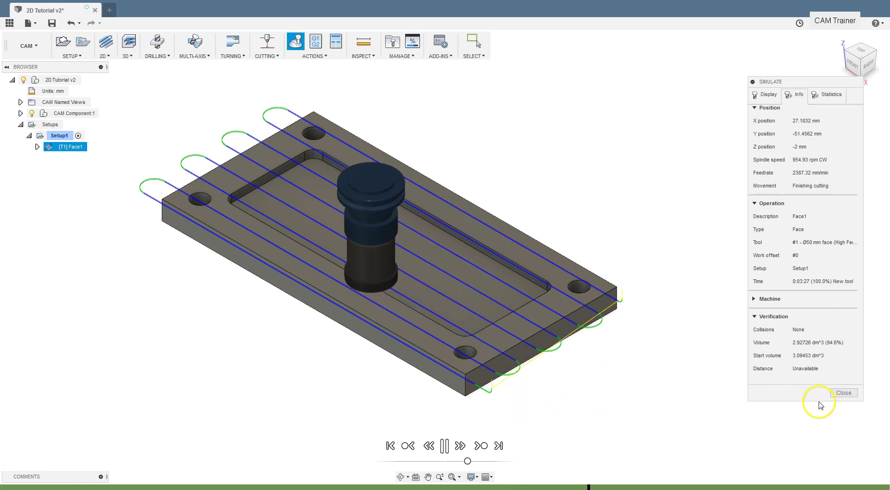
{"action": "left_click", "coordinate": [840, 395]}
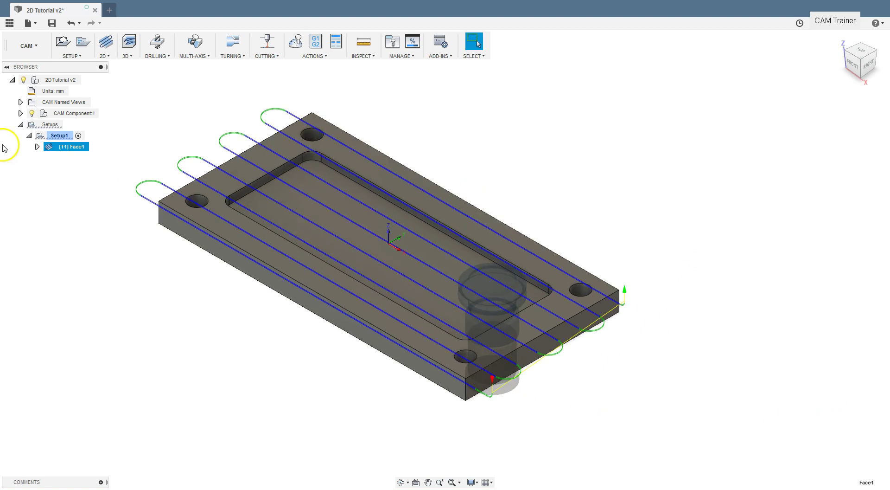
Turn on Both Sides in Face1's passes settings and regenerate the toolpath.
{"action": "right_click", "coordinate": [72, 147]}
{"action": "left_click", "coordinate": [88, 152]}
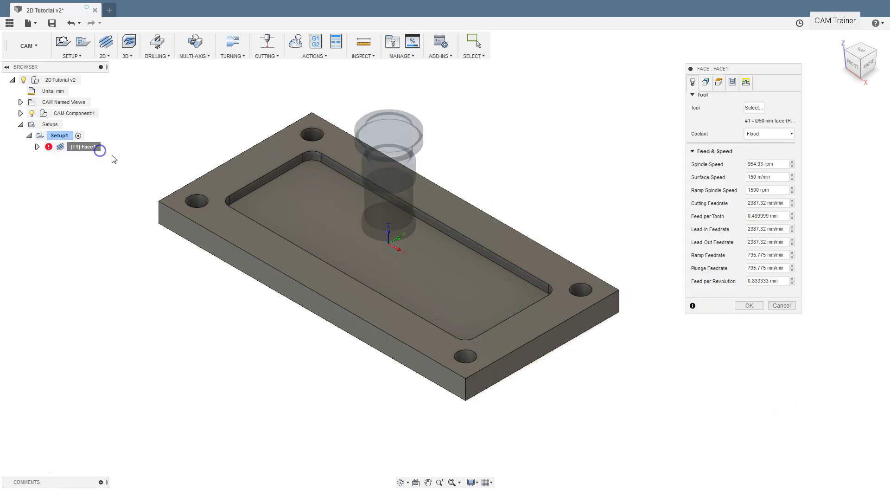
{"action": "left_click", "coordinate": [732, 82]}
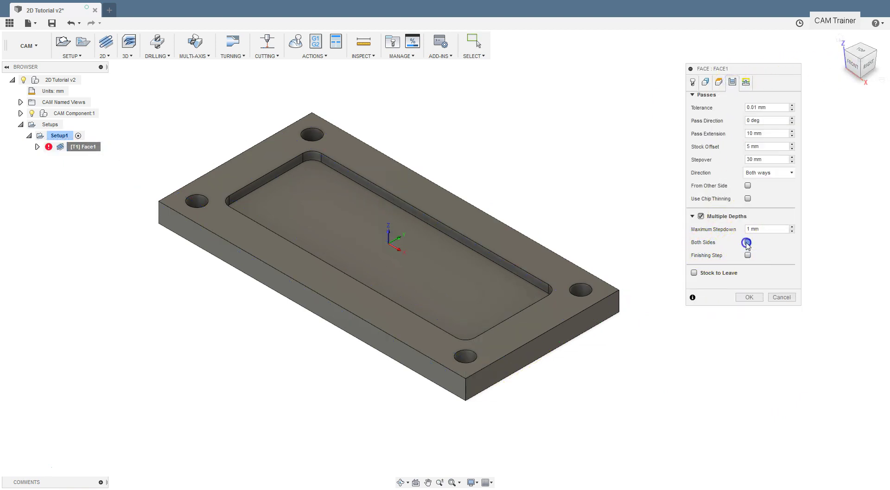
{"action": "left_click", "coordinate": [749, 297]}
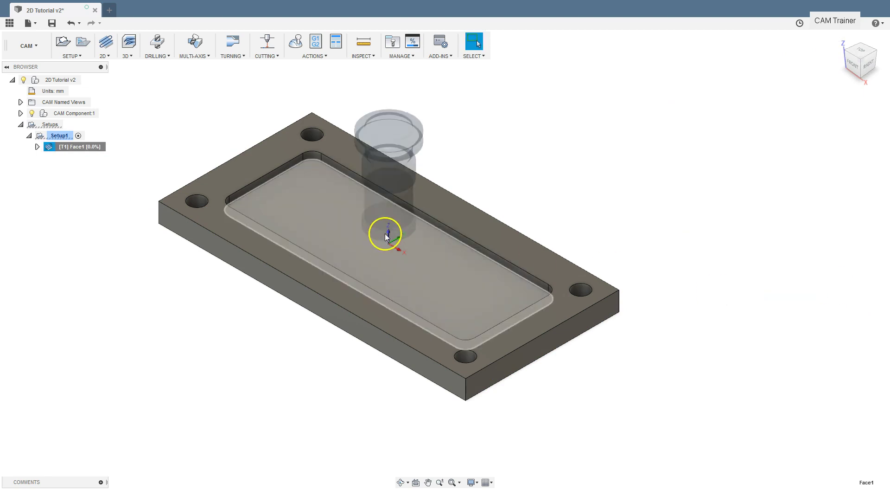
Simulate the regenerated Face1 toolpath and show the Info details.
{"action": "right_click", "coordinate": [65, 147]}
{"action": "left_click", "coordinate": [89, 188]}
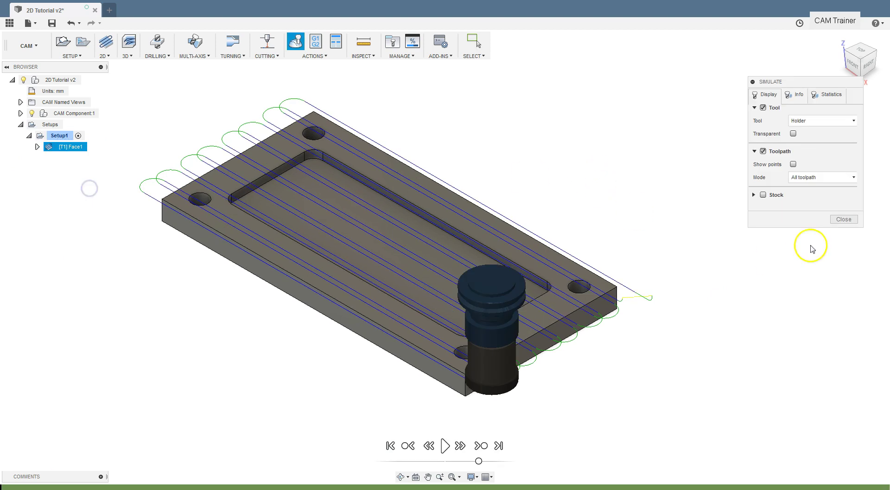
{"action": "left_click", "coordinate": [799, 94]}
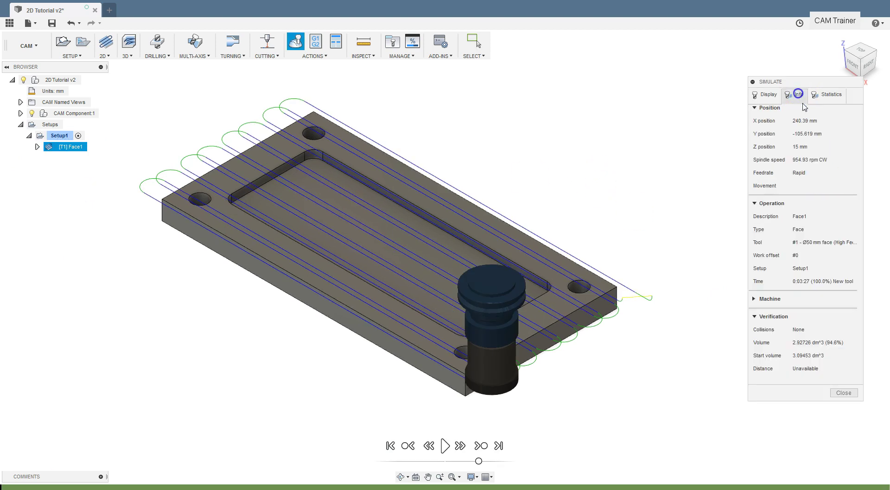
Play the Face1 simulation and scrub forward through its finishing passes.
{"action": "left_click", "coordinate": [439, 454]}
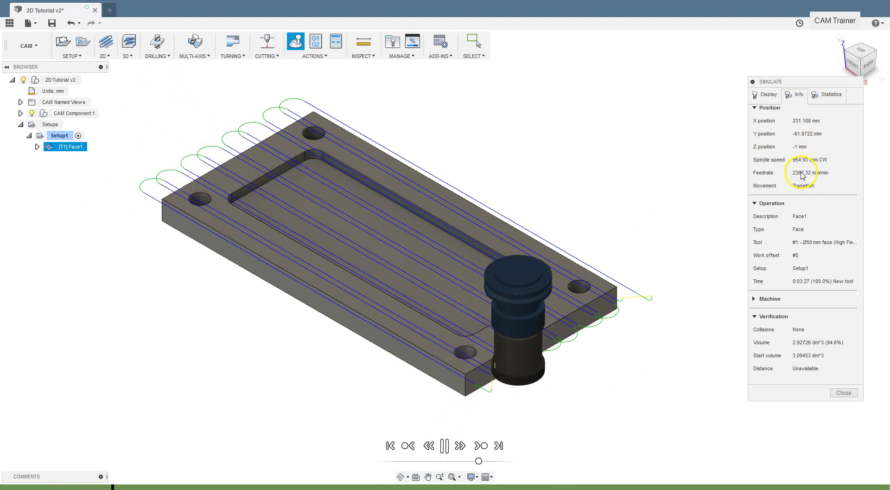
{"action": "mouse_move", "coordinate": [480, 462]}
{"action": "left_mouse_down"}
{"action": "mouse_move", "coordinate": [489, 464]}
{"action": "mouse_move", "coordinate": [477, 467]}
{"action": "left_mouse_up"}
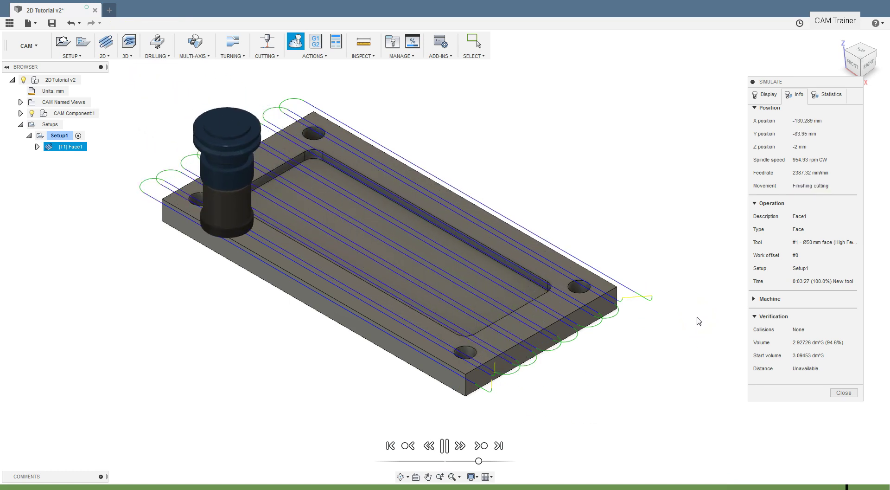
Exit the simulation and enable Face1's Finishing Step with a 0.5 mm finishing stepdown.
{"action": "left_click", "coordinate": [844, 392]}
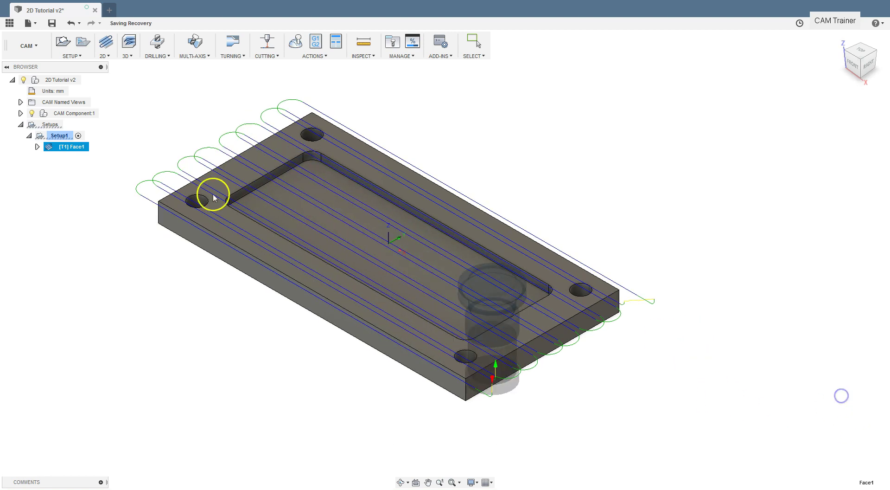
{"action": "right_click", "coordinate": [76, 149]}
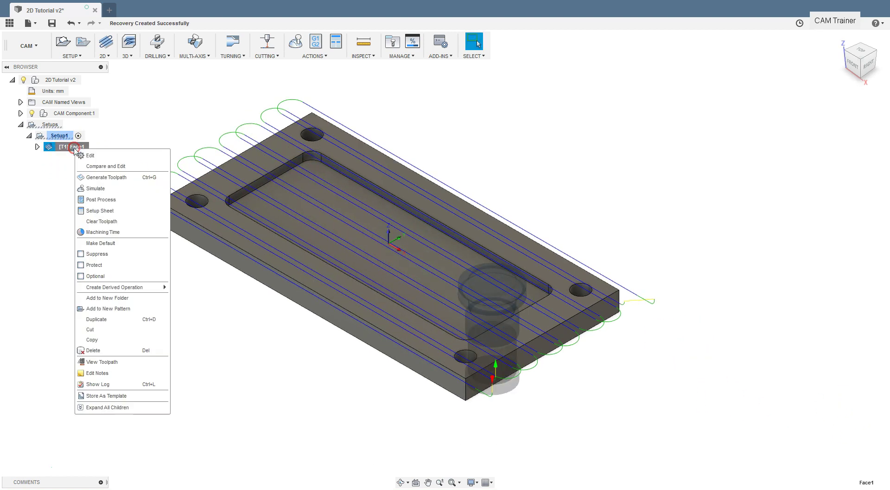
{"action": "left_click", "coordinate": [98, 157]}
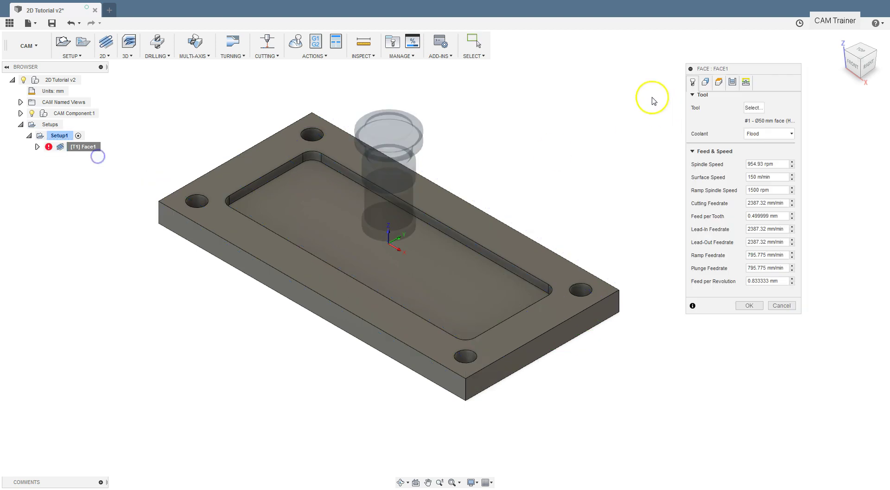
{"action": "left_click", "coordinate": [732, 83]}
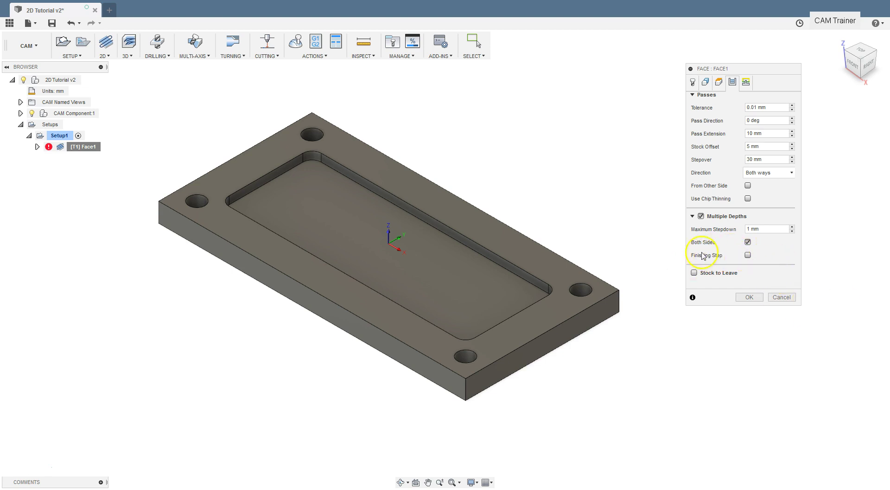
{"action": "left_click", "coordinate": [748, 255]}
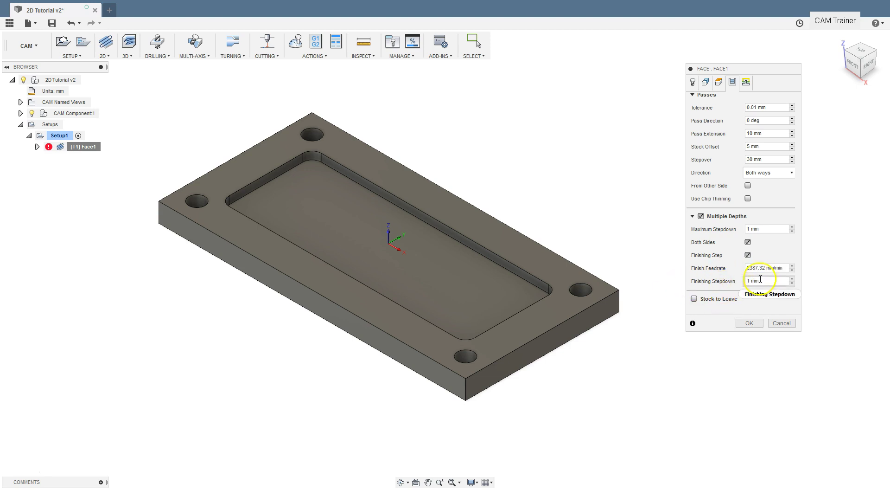
{"action": "mouse_move", "coordinate": [763, 282]}
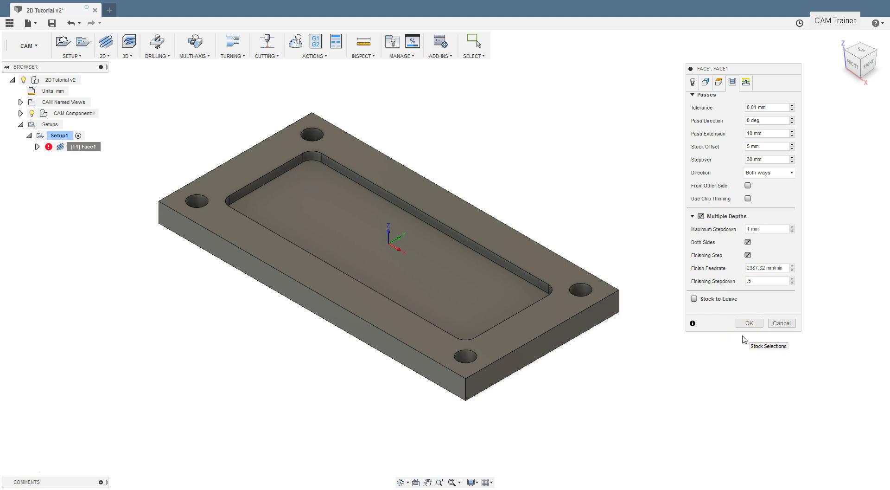
Regenerate the Face1 toolpath with the 0.5 mm finishing step applied.
{"action": "left_click", "coordinate": [749, 324]}
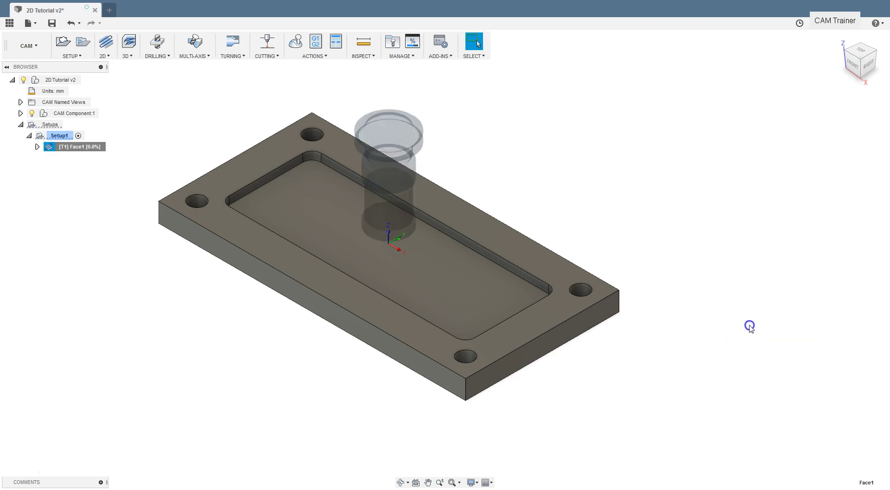
{"action": "scroll", "coordinate": [485, 384], "scroll_direction": "up", "scroll_amount": 10}
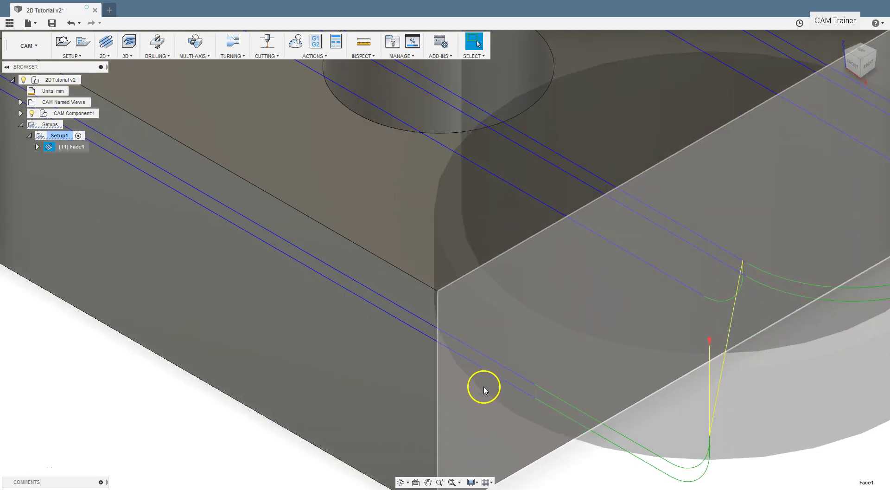
{"action": "scroll", "coordinate": [486, 370], "scroll_direction": "down", "scroll_amount": 3}
{"action": "scroll", "coordinate": [485, 376], "scroll_direction": "down", "scroll_amount": 5}
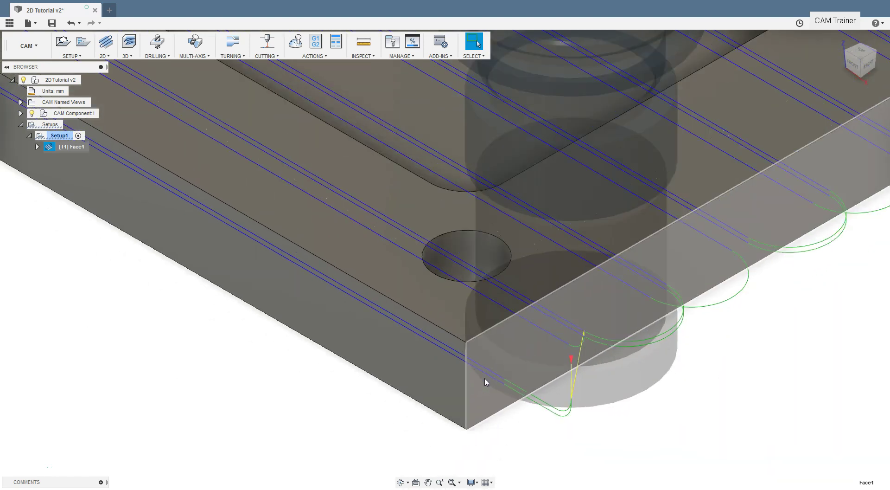
{"action": "scroll", "coordinate": [485, 386], "scroll_direction": "down", "scroll_amount": 5}
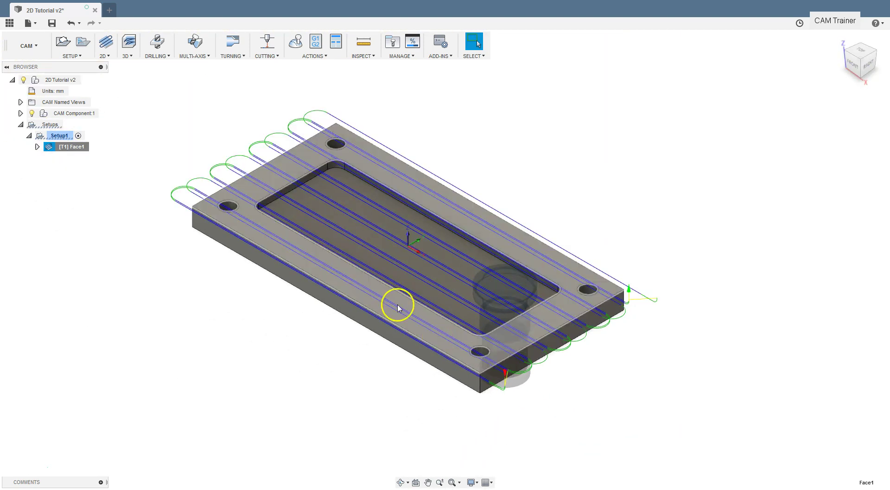
Recheck Face1's pass and depth settings and regenerate the toolpath again.
{"action": "right_click", "coordinate": [68, 153]}
{"action": "left_click", "coordinate": [93, 154]}
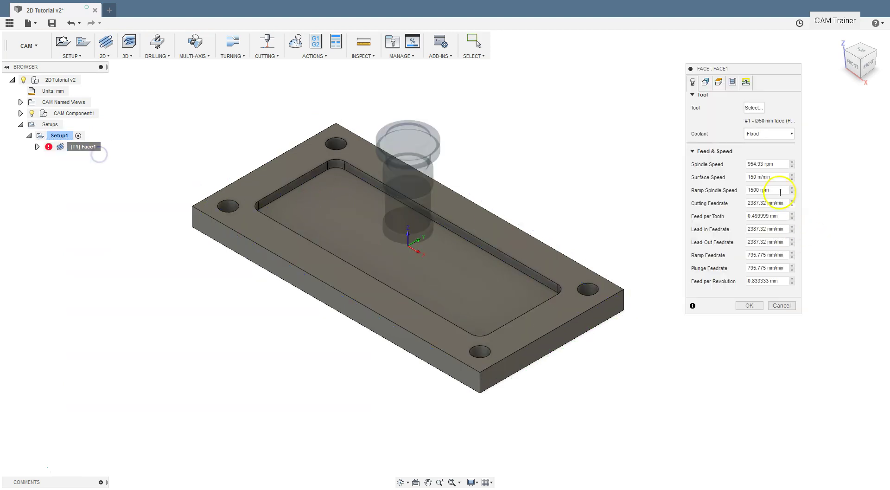
{"action": "left_click", "coordinate": [730, 84]}
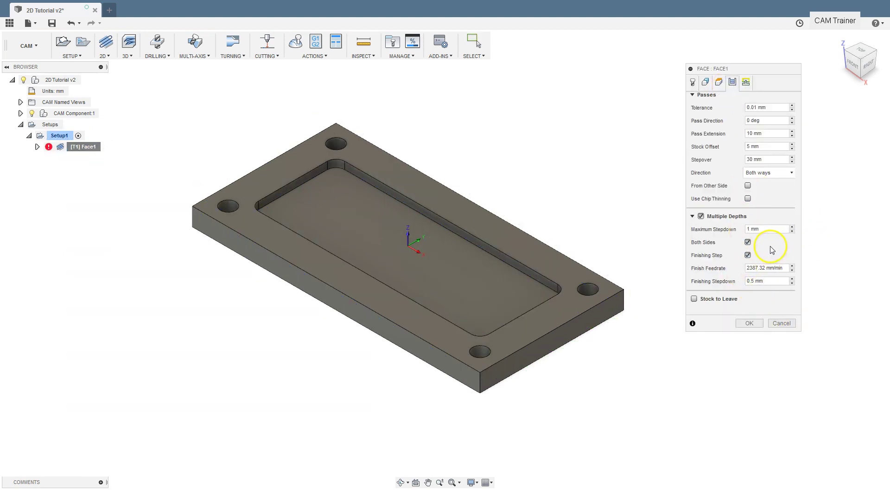
{"action": "left_click", "coordinate": [751, 323]}
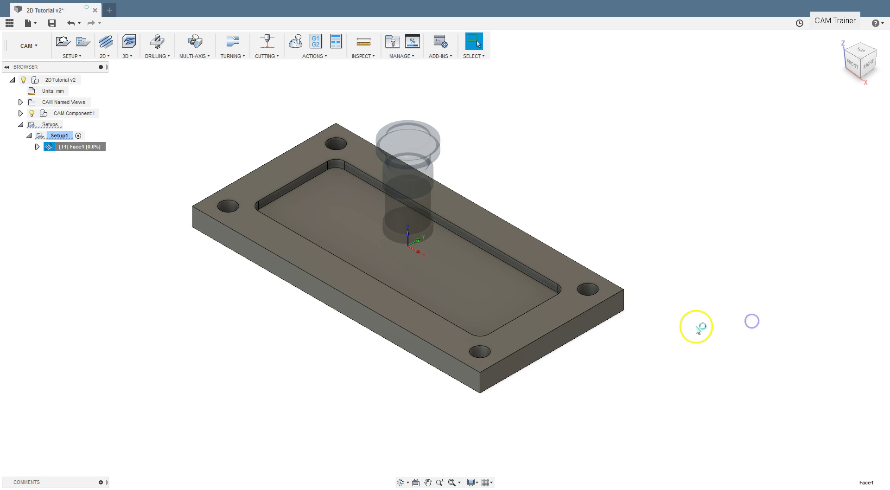
{"action": "scroll", "coordinate": [568, 452], "scroll_direction": "up", "scroll_amount": 8}
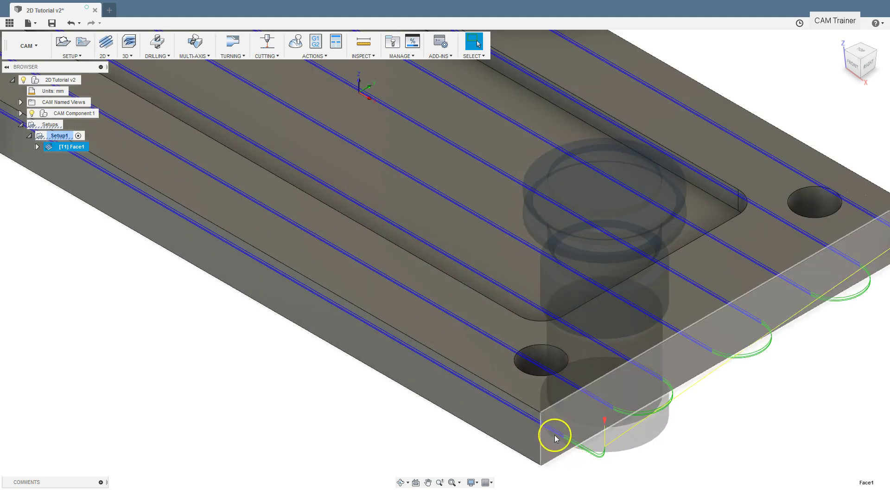
{"action": "scroll", "coordinate": [559, 431], "scroll_direction": "up", "scroll_amount": 3}
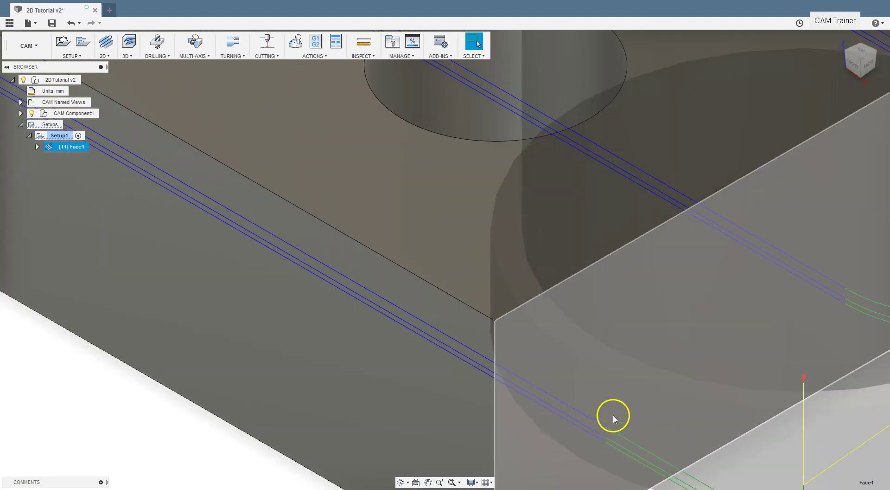
{"action": "scroll", "coordinate": [325, 255], "scroll_direction": "down", "scroll_amount": 10}
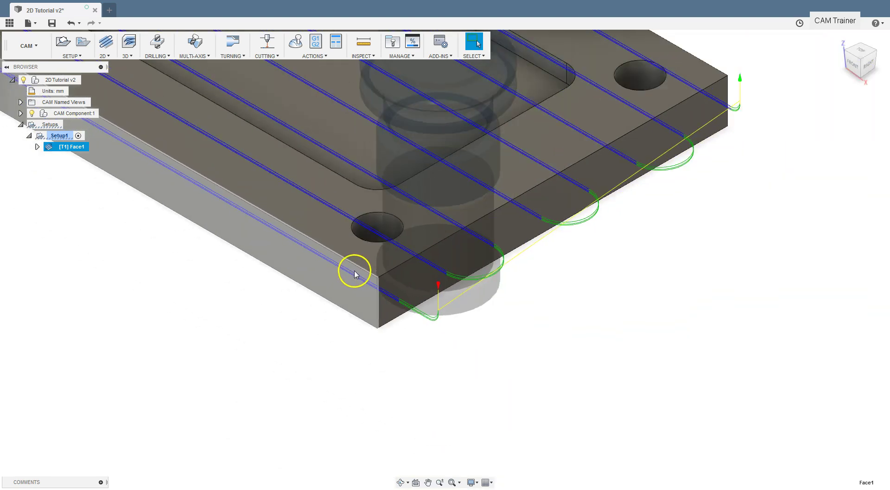
Return to the home view of the plate and reopen Face1's settings without changes.
{"action": "left_click", "coordinate": [839, 39]}
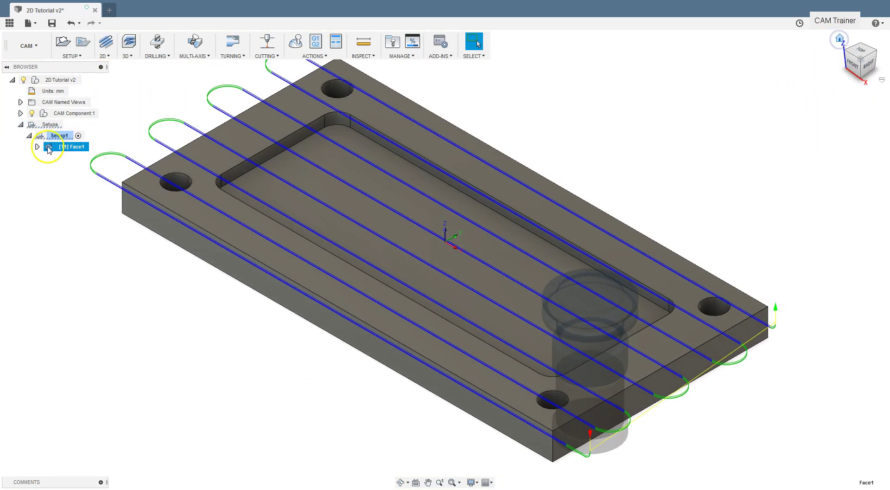
{"action": "right_click", "coordinate": [73, 147]}
{"action": "left_click", "coordinate": [87, 153]}
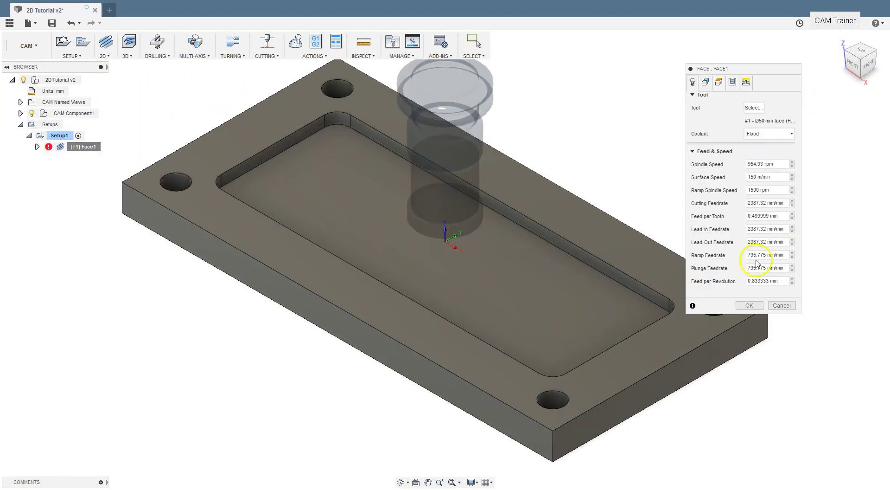
{"action": "left_click", "coordinate": [784, 305]}
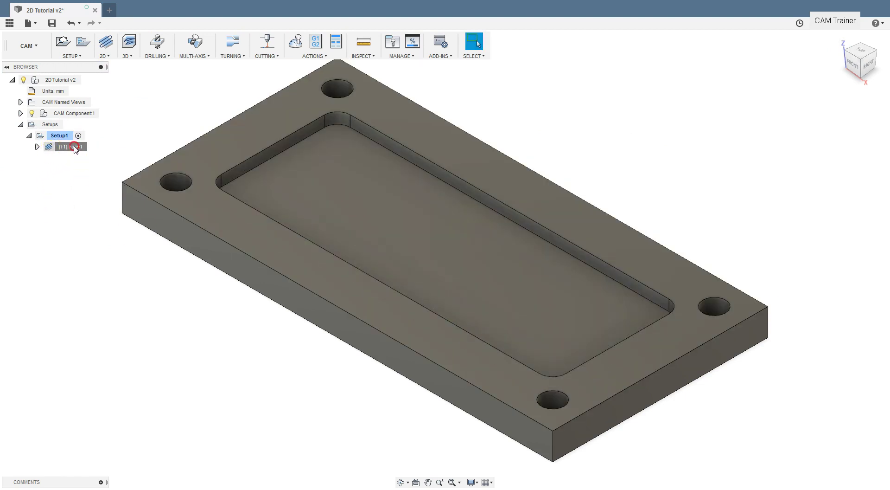
{"action": "right_click", "coordinate": [66, 148]}
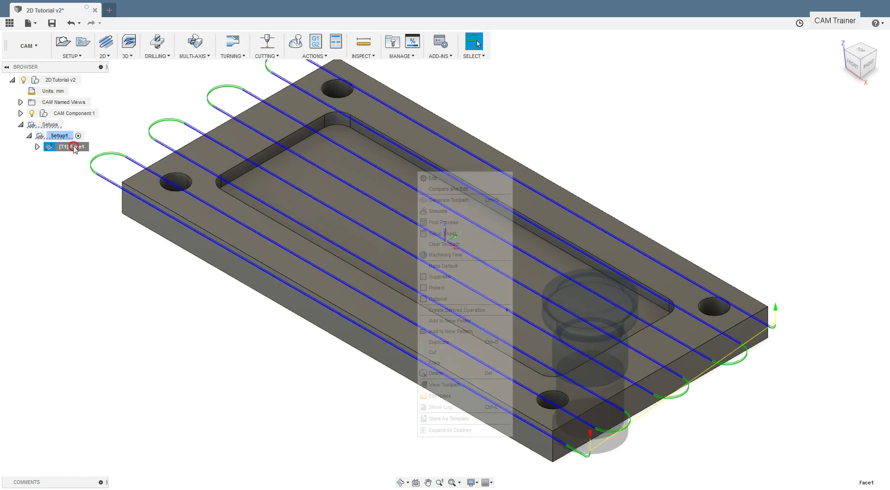
{"action": "left_click", "coordinate": [804, 144]}
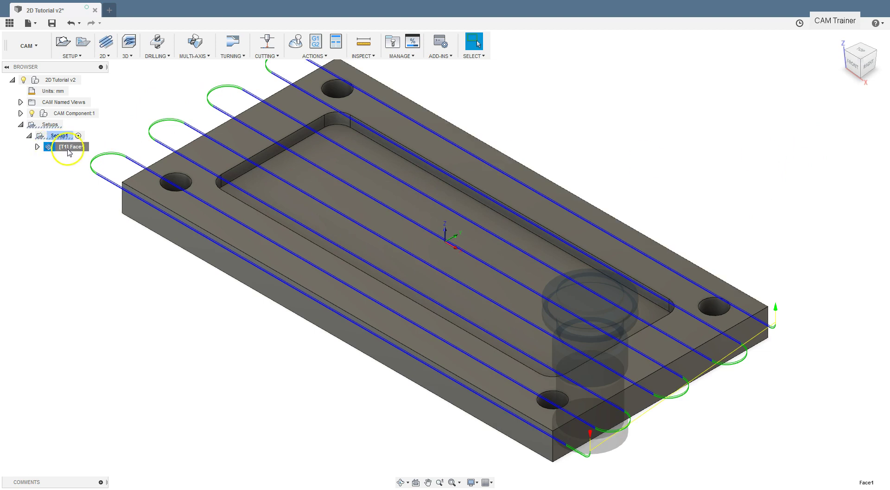
{"action": "right_click", "coordinate": [69, 151]}
Start the Face1 simulation with the Info details shown and play it.
{"action": "left_click", "coordinate": [70, 188]}
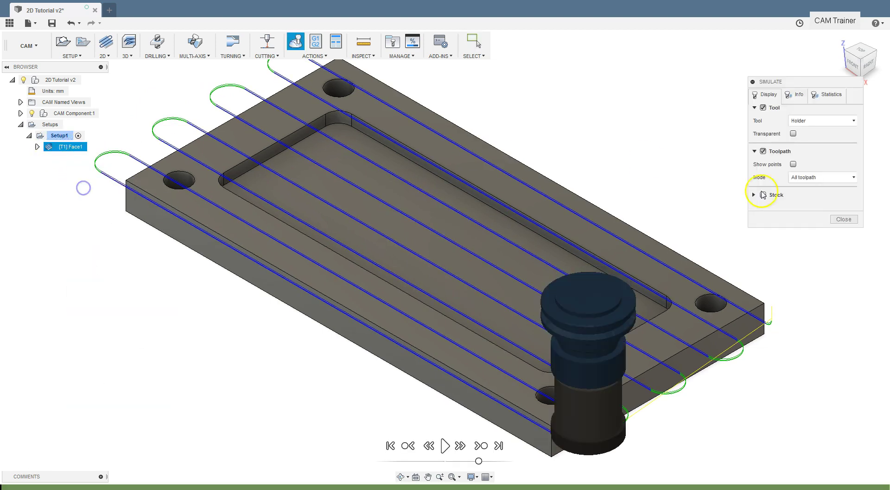
{"action": "left_click", "coordinate": [802, 95]}
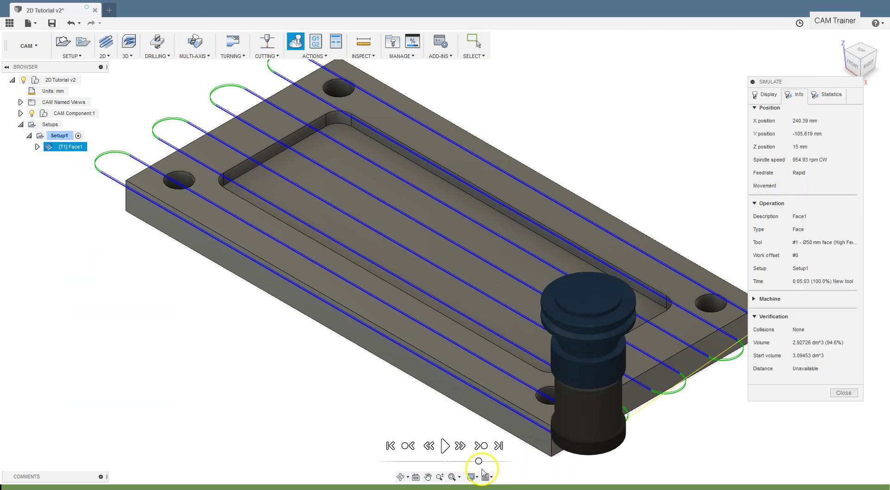
{"action": "left_click", "coordinate": [444, 448]}
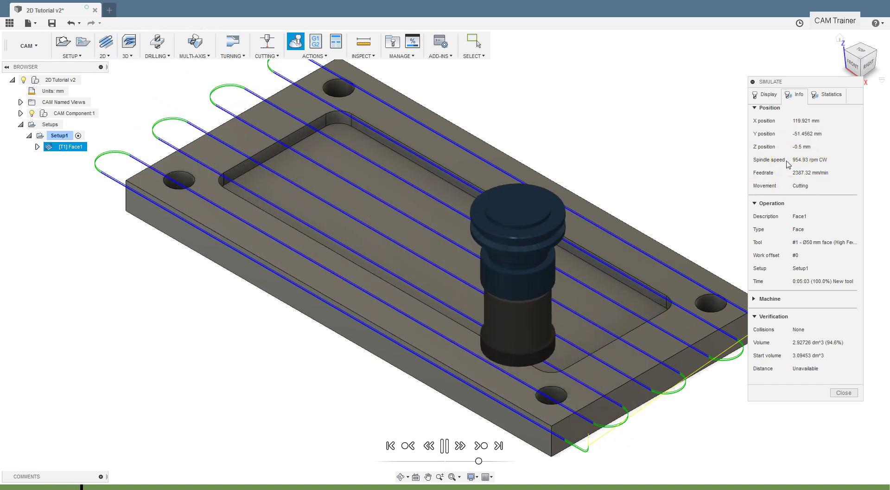
Vary playback speed through the depth passes, confirming no collisions at 94.6%, then exit.
{"action": "left_click_drag", "start_coordinate": [480, 462], "coordinate": [488, 461]}
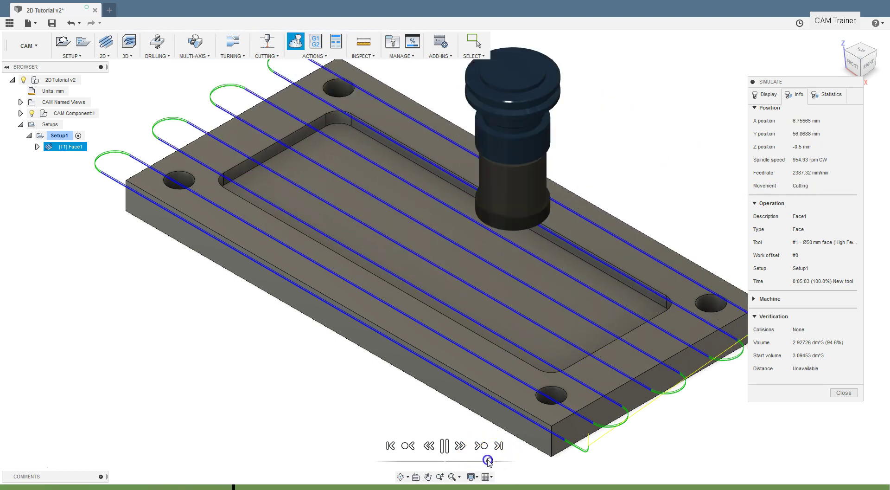
{"action": "left_click_drag", "start_coordinate": [488, 461], "coordinate": [474, 461]}
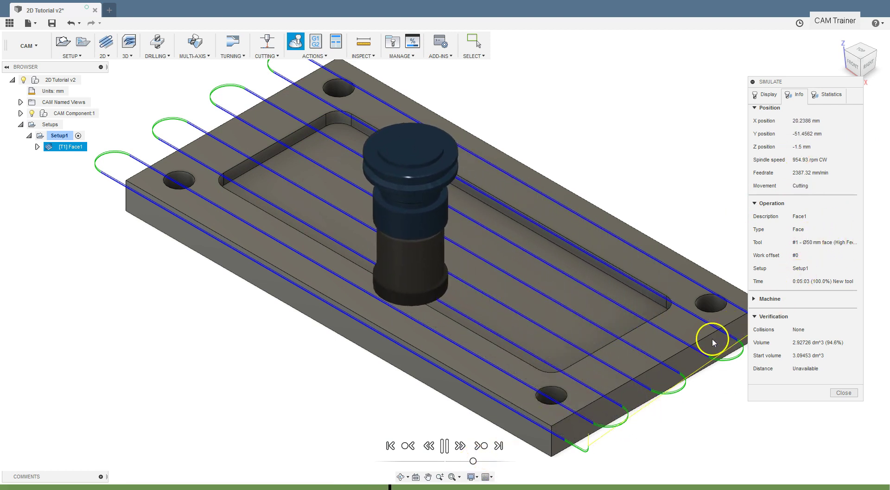
{"action": "left_click_drag", "start_coordinate": [473, 462], "coordinate": [489, 462]}
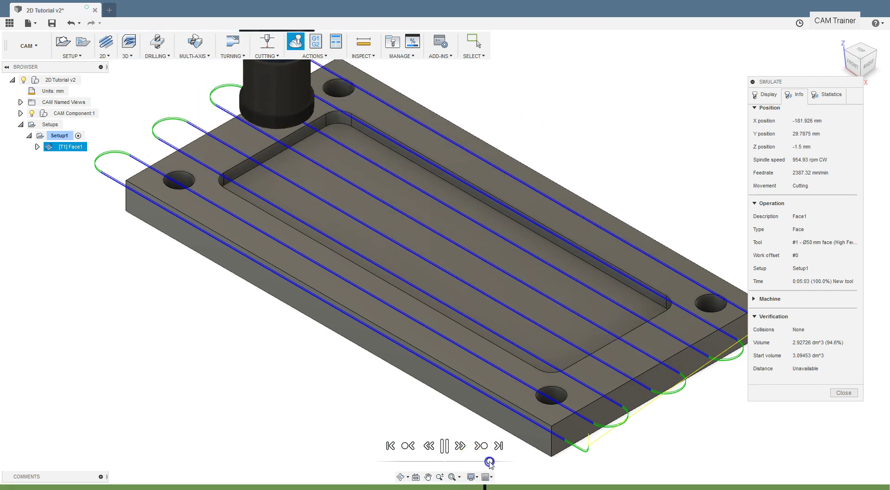
{"action": "left_click_drag", "start_coordinate": [490, 462], "coordinate": [468, 460]}
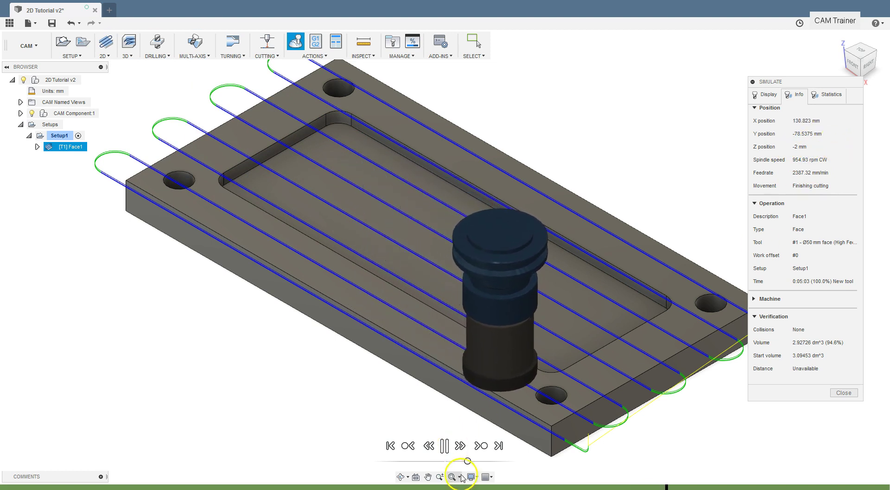
{"action": "left_click_drag", "start_coordinate": [468, 460], "coordinate": [490, 461]}
{"action": "left_click", "coordinate": [463, 451]}
{"action": "left_click", "coordinate": [841, 393]}
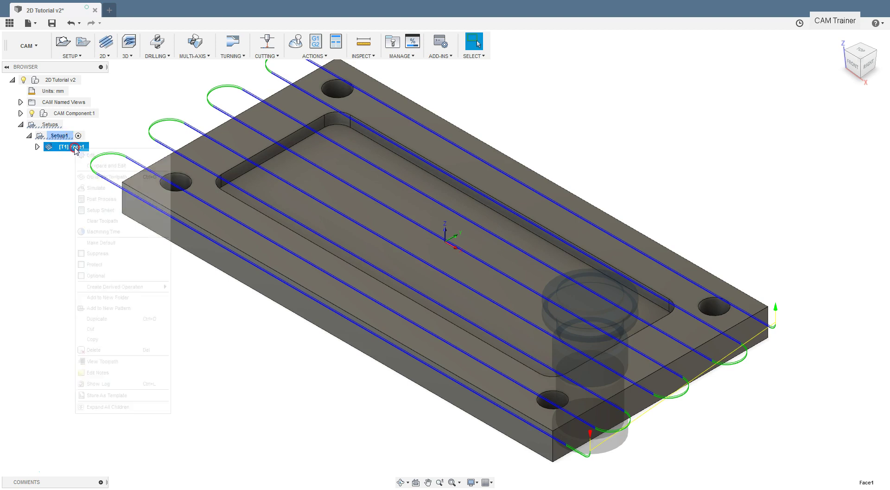
Give Face1 0.1 mm axial stock to leave with Both Sides off and regenerate.
{"action": "left_click", "coordinate": [92, 154]}
{"action": "left_click", "coordinate": [733, 82]}
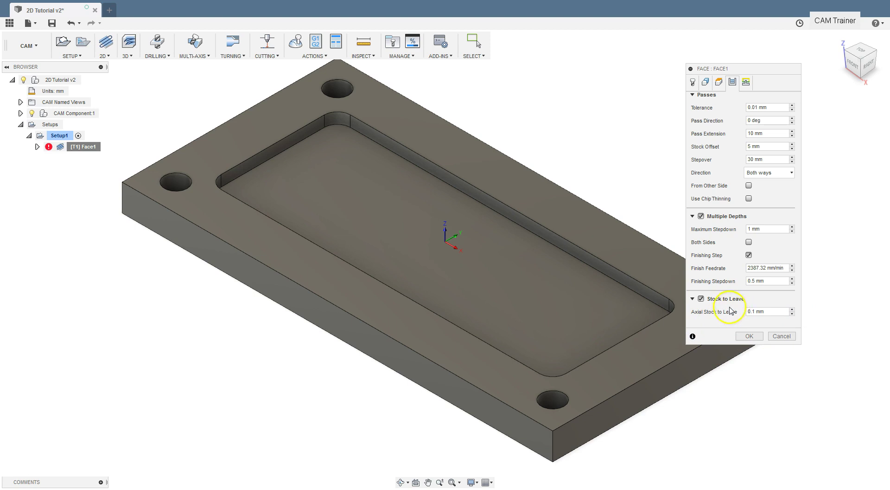
{"action": "left_click", "coordinate": [749, 336]}
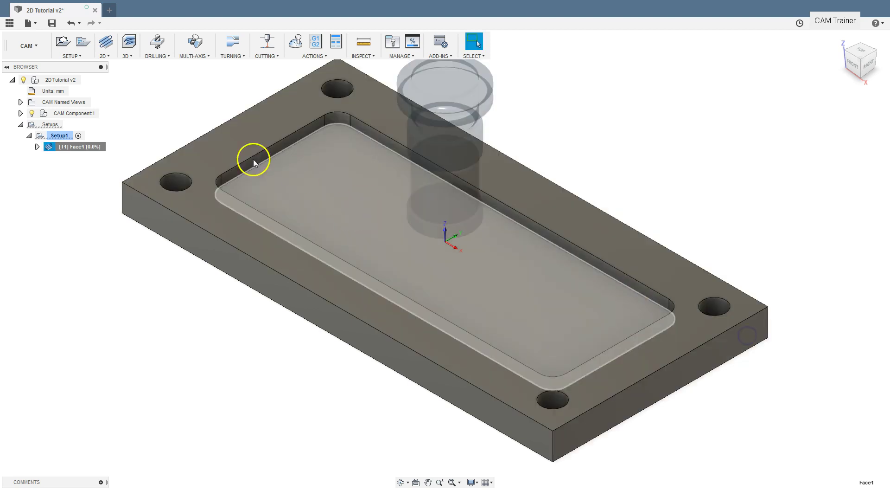
Simulate the updated Face1 toolpath with Info details shown and start playback.
{"action": "right_click", "coordinate": [78, 148]}
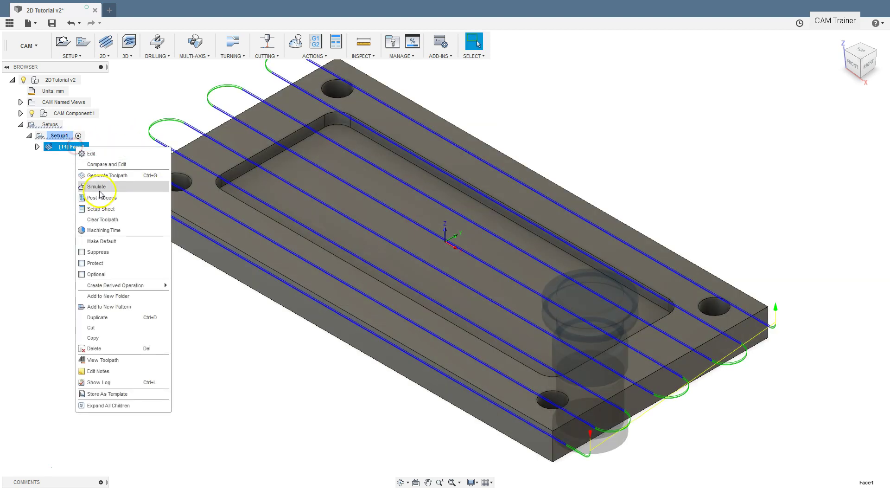
{"action": "left_click", "coordinate": [97, 187]}
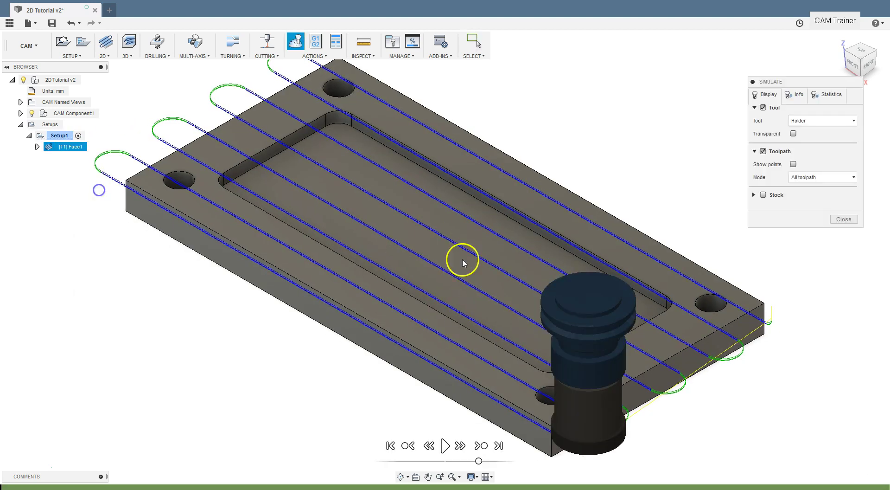
{"action": "left_click", "coordinate": [797, 97]}
{"action": "left_click", "coordinate": [443, 447]}
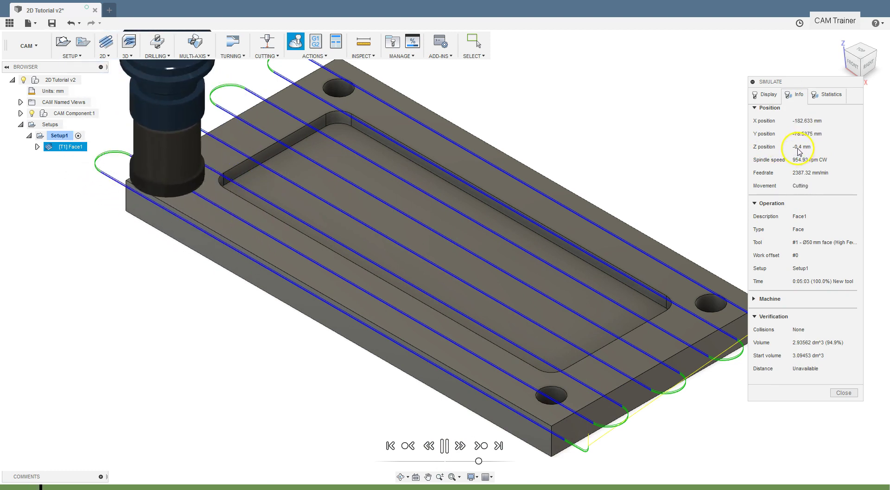
Scrub through the passes, confirming no collisions and 94.9% volume remaining, then exit.
{"action": "left_click", "coordinate": [493, 461]}
{"action": "left_click_drag", "start_coordinate": [495, 463], "coordinate": [486, 461]}
{"action": "left_click", "coordinate": [589, 403]}
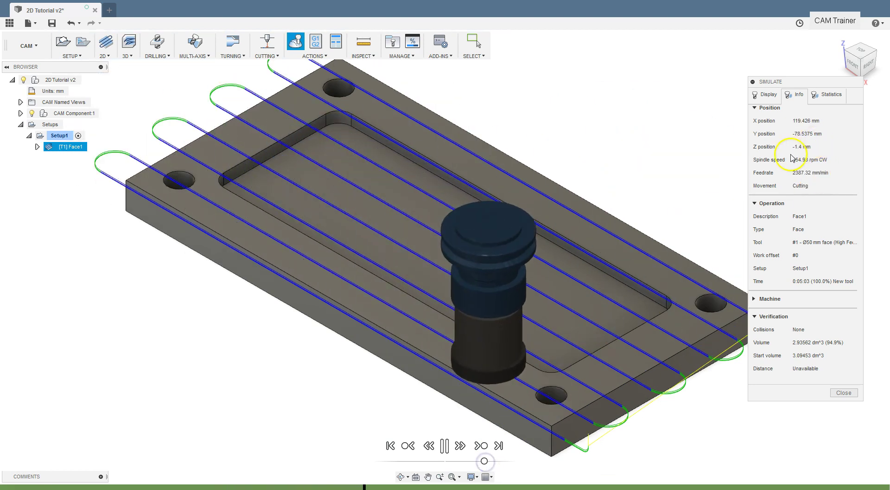
{"action": "left_click_drag", "start_coordinate": [513, 462], "coordinate": [486, 462]}
{"action": "left_click", "coordinate": [593, 395]}
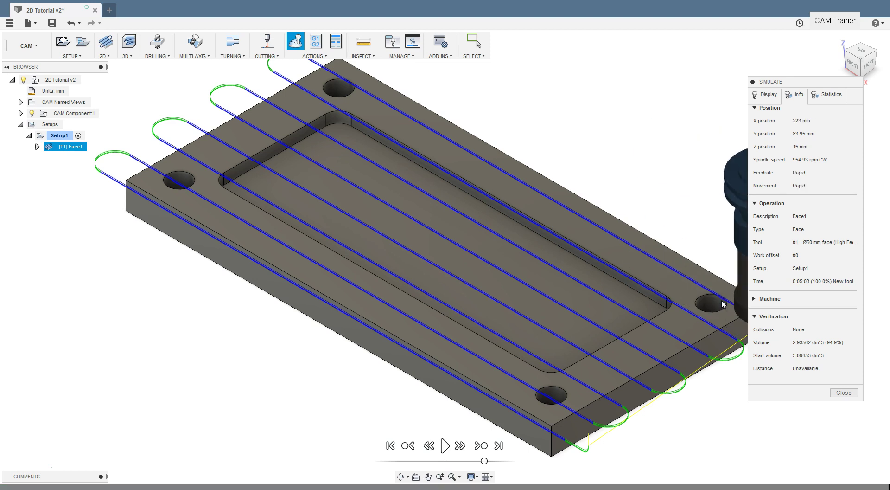
{"action": "left_click", "coordinate": [843, 393]}
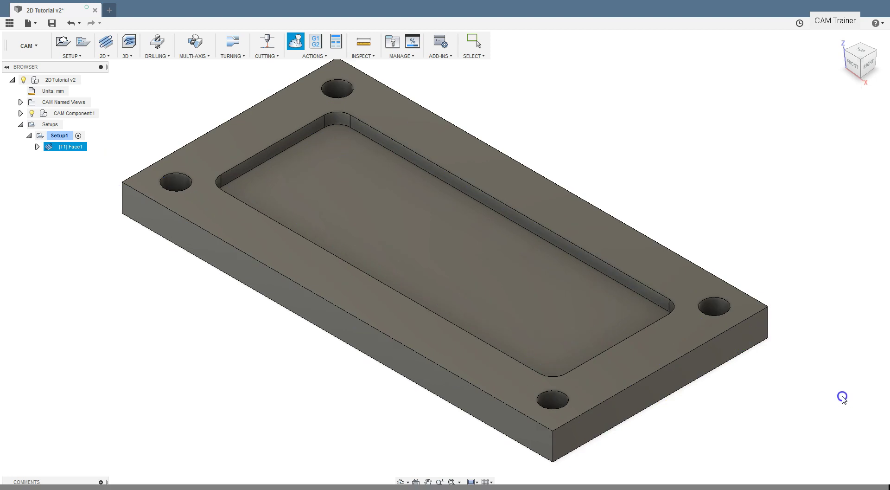